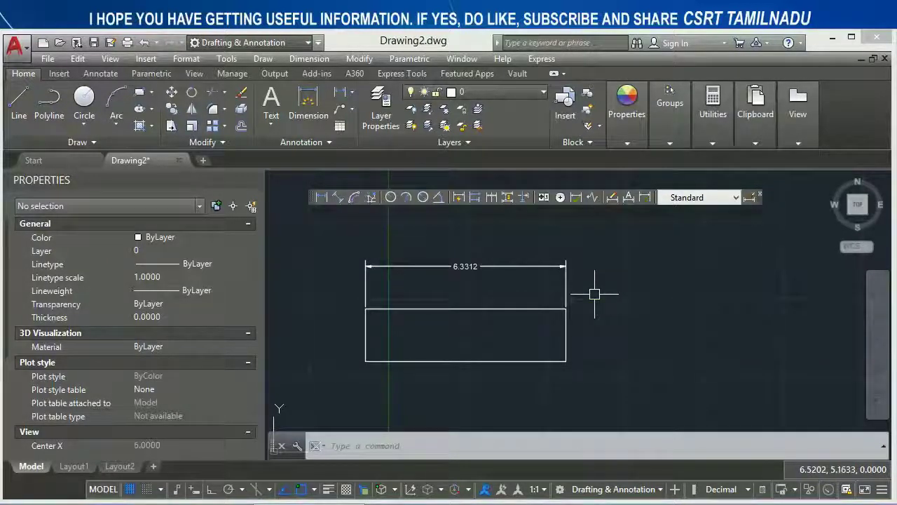
# Select the 6.3312 dimension above the rectangle with a crossing window and erase it.
pyautogui.click(594, 294)
pyautogui.click(445, 274)
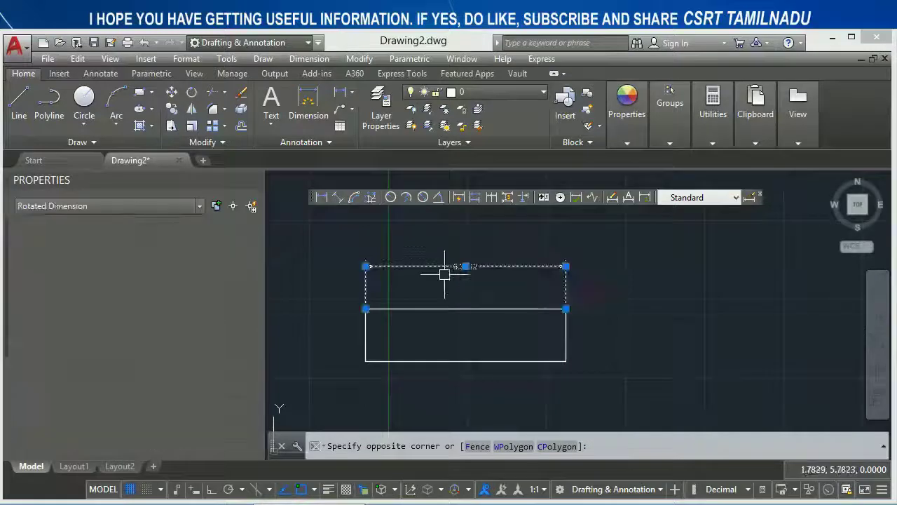
pyautogui.press('Delete')
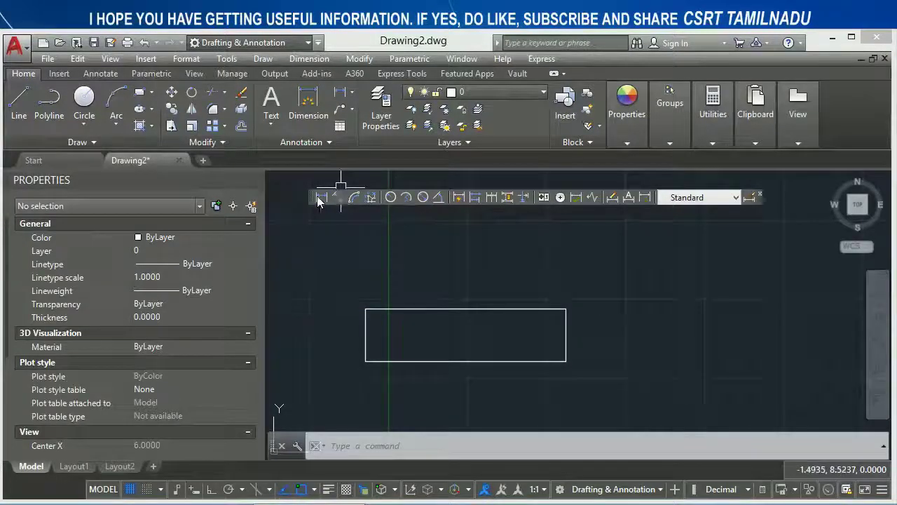
pyautogui.click(320, 197)
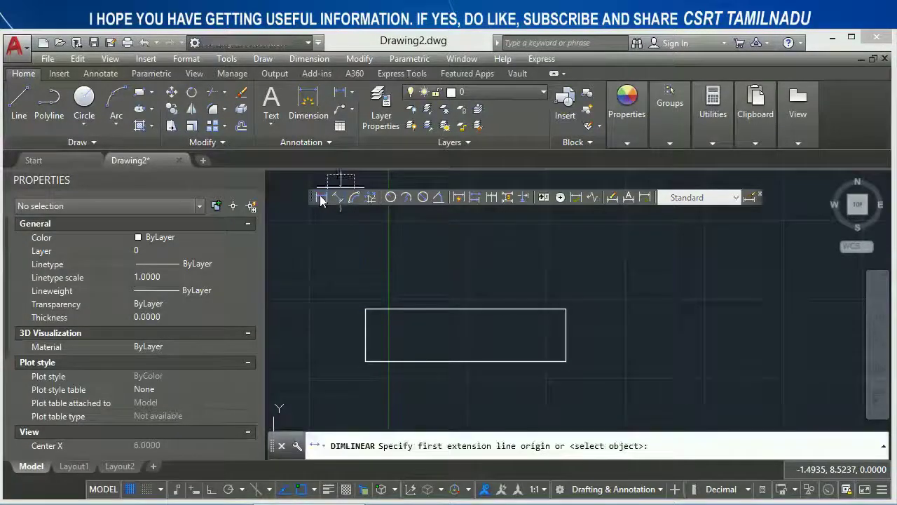
# Dimension the rectangle's top edge corner to corner, placing the 6.3312 dimension above it.
pyautogui.click(365, 310)
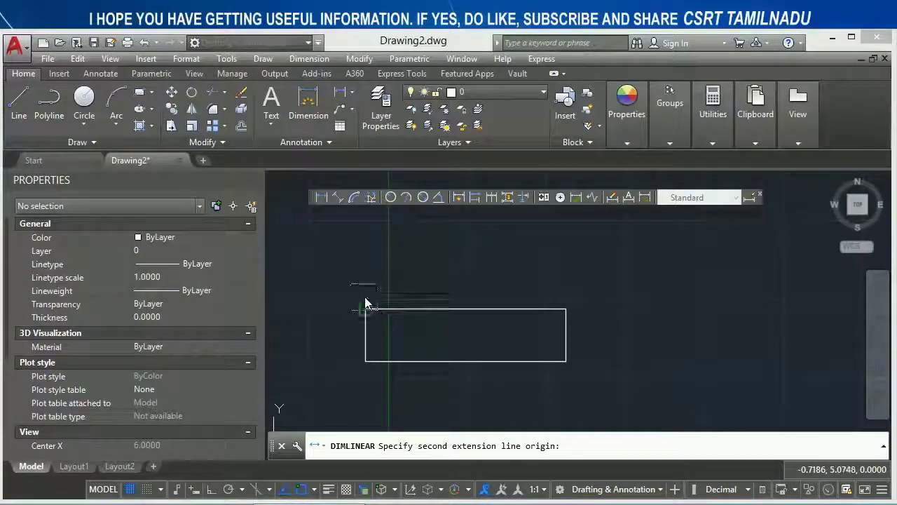
pyautogui.click(568, 311)
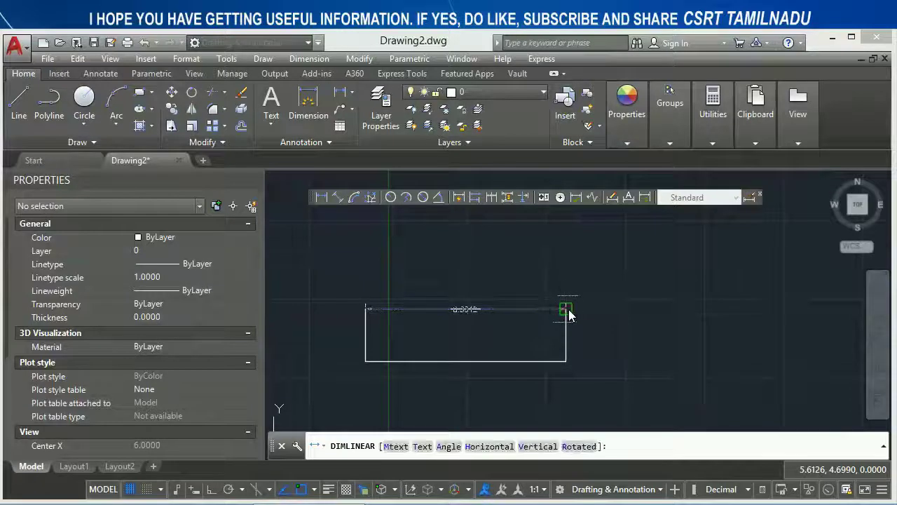
pyautogui.click(566, 257)
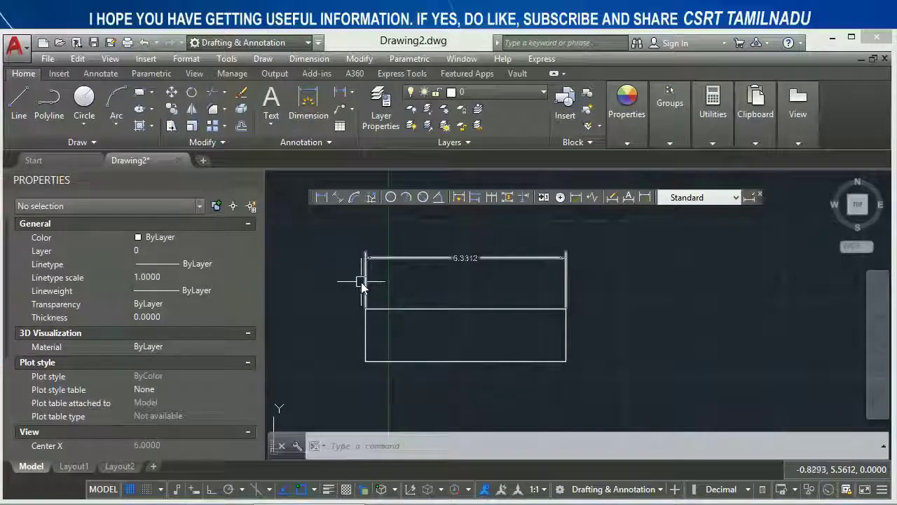
pyautogui.scroll(3, 386, 258)
pyautogui.scroll(2, 387, 260)
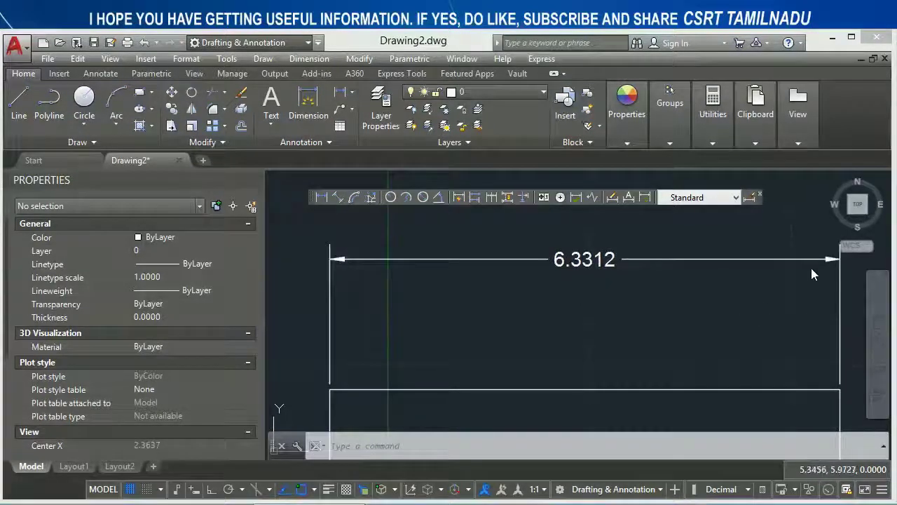
pyautogui.scroll(-1, 649, 306)
pyautogui.scroll(-3, 664, 361)
pyautogui.moveTo(664, 361); pyautogui.dragTo(603, 326, button='middle')
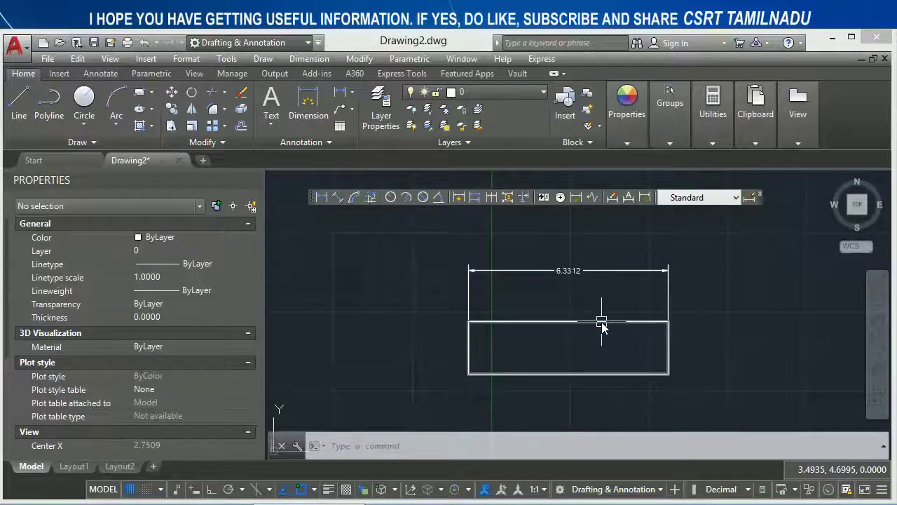
# Set the Standard dimension style's dimension line color to Green.
pyautogui.write('D')
pyautogui.press('Return')
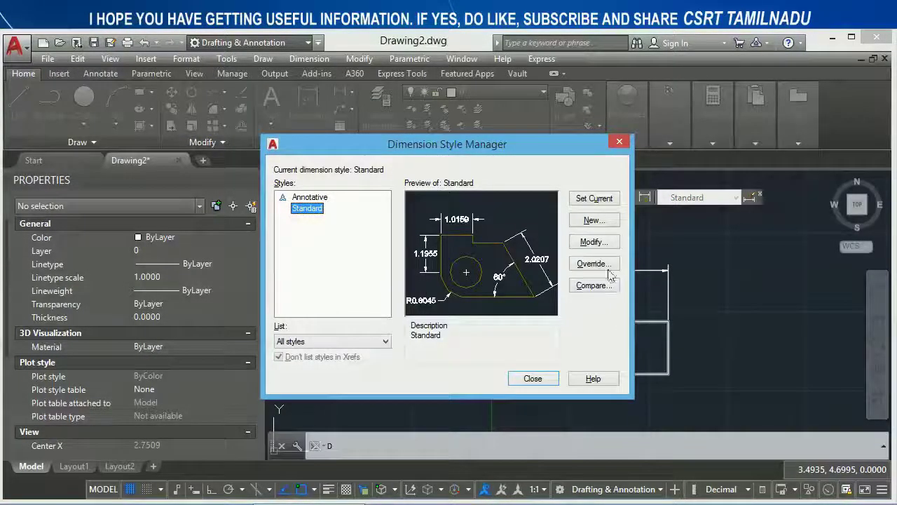
pyautogui.click(591, 243)
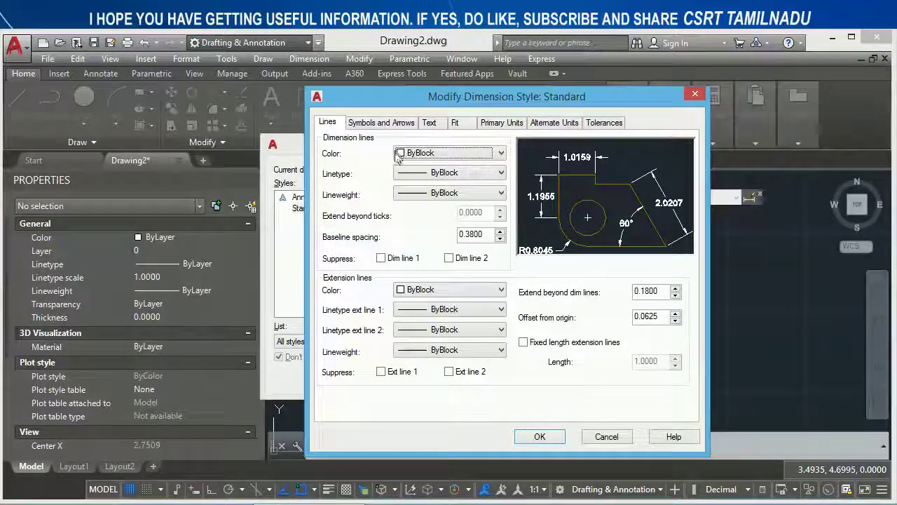
pyautogui.scroll(-1, 413, 160)
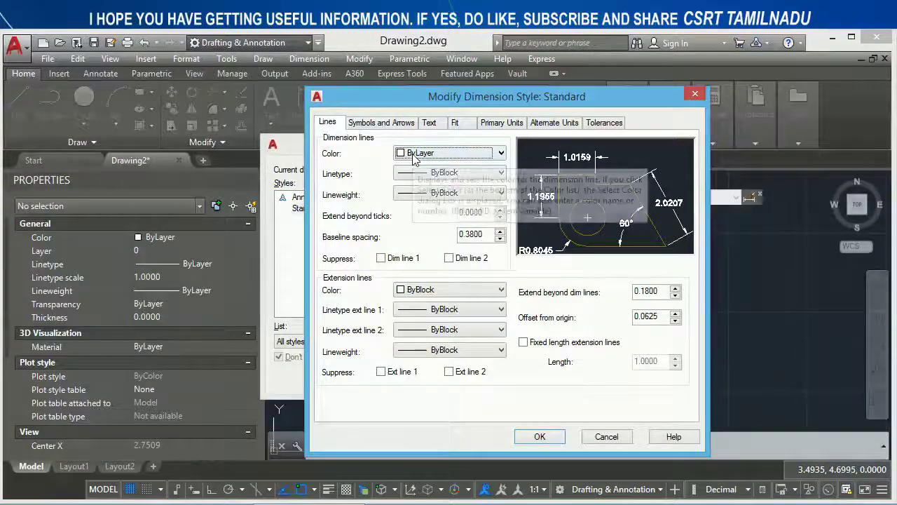
pyautogui.click(414, 157)
pyautogui.click(413, 211)
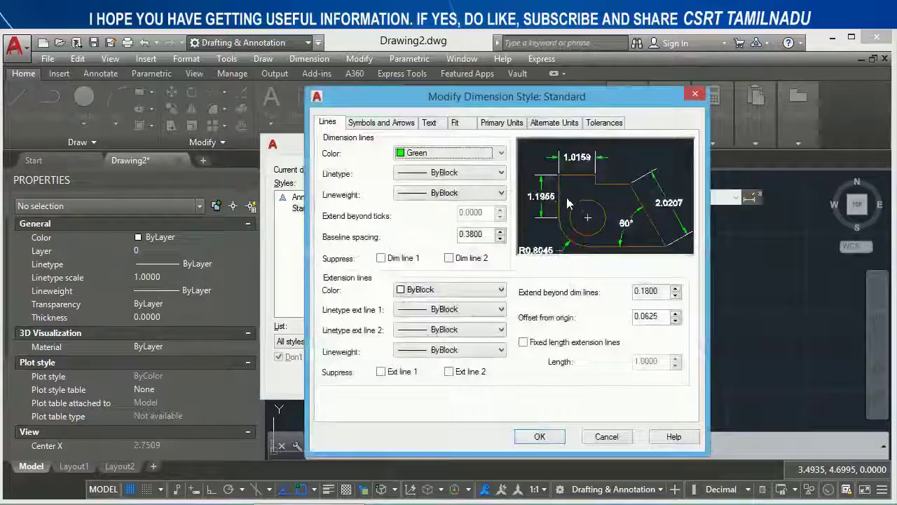
pyautogui.click(540, 436)
pyautogui.click(535, 379)
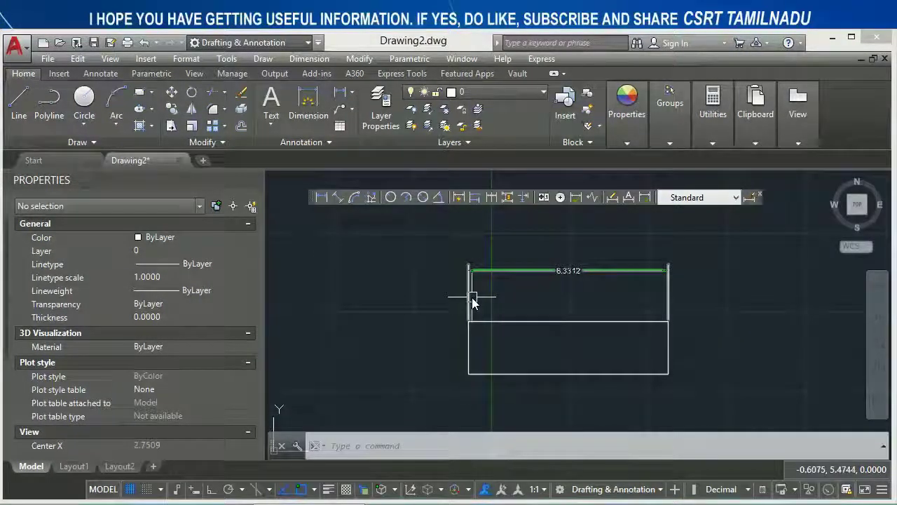
# Load the ACAD_ISO07W100 linetype and assign it to the Standard style's dimension lines.
pyautogui.write('d')
pyautogui.press('Return')
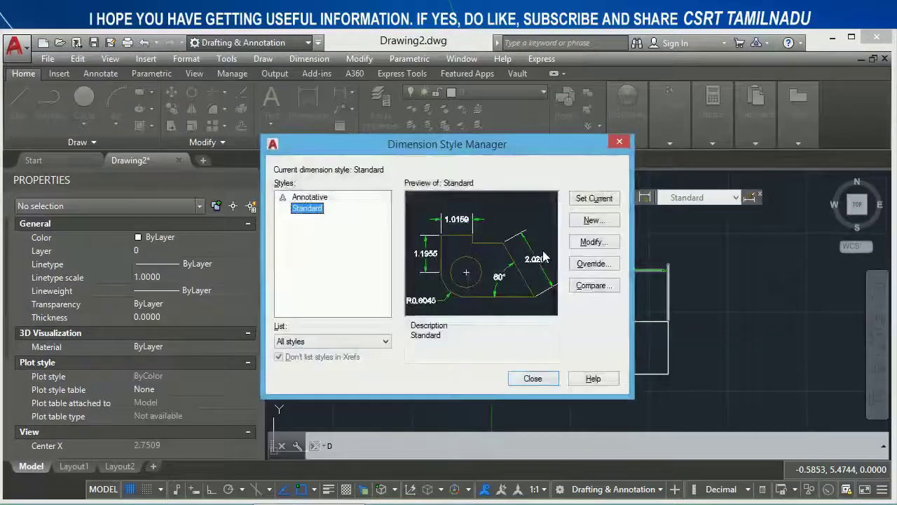
pyautogui.click(589, 243)
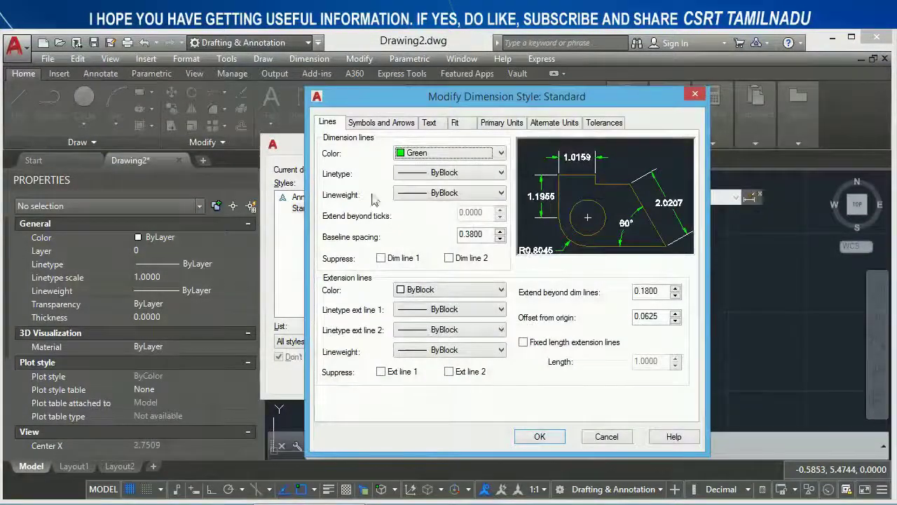
pyautogui.click(462, 181)
pyautogui.click(442, 221)
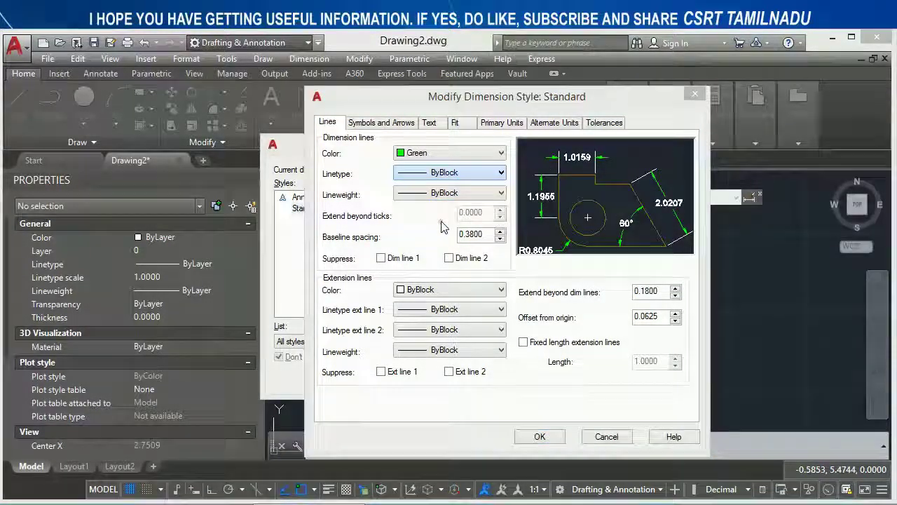
pyautogui.click(526, 355)
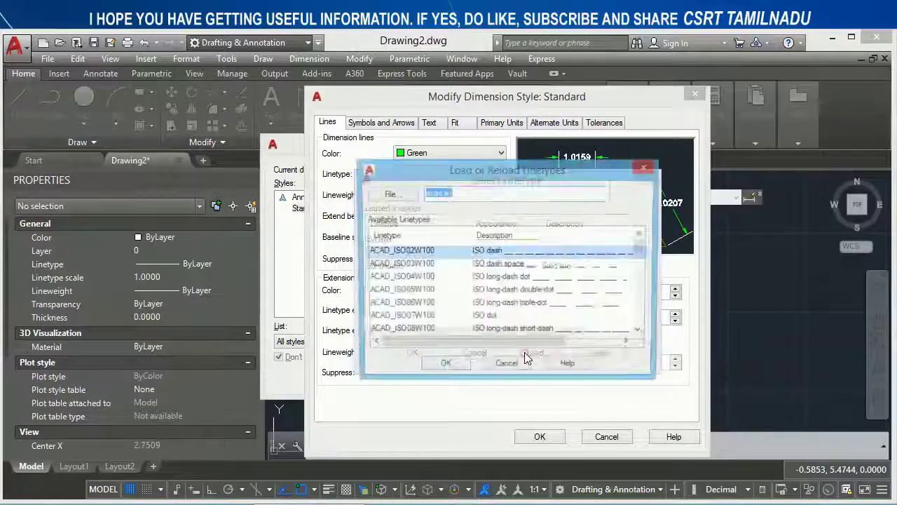
pyautogui.doubleClick(494, 319)
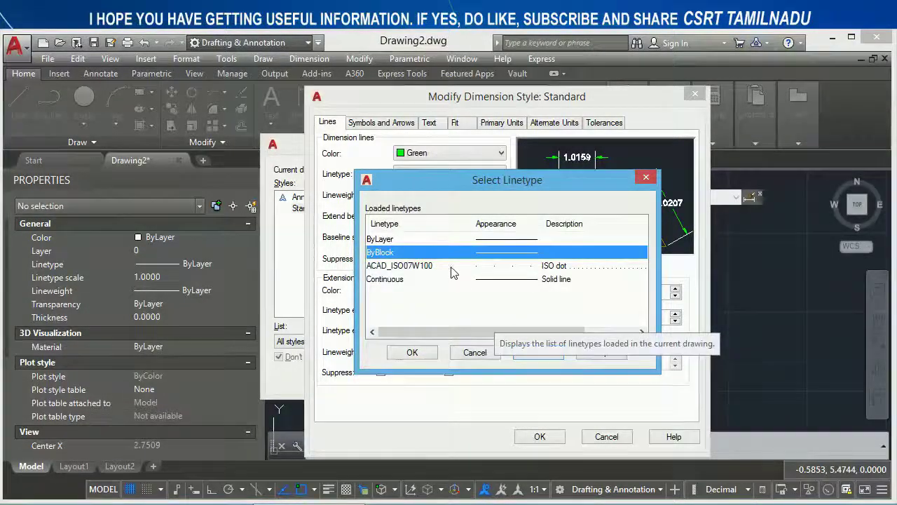
pyautogui.click(451, 270)
pyautogui.click(420, 353)
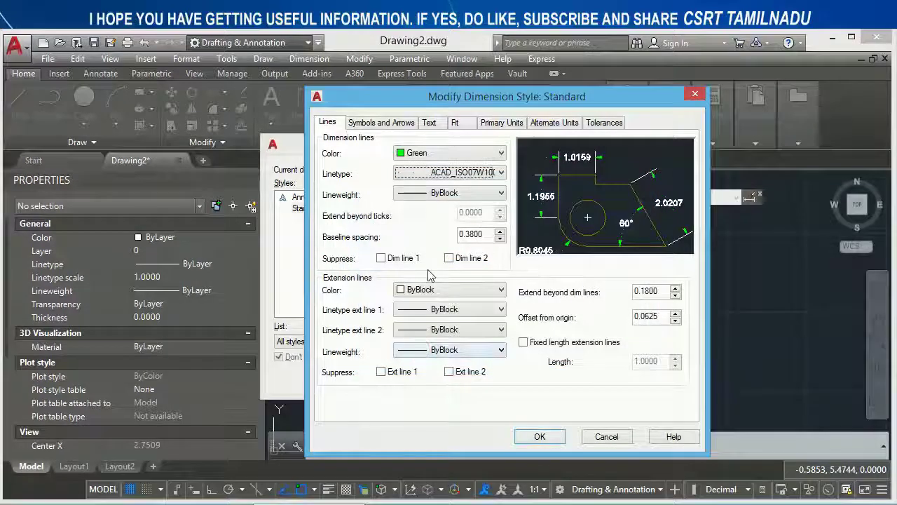
pyautogui.click(540, 437)
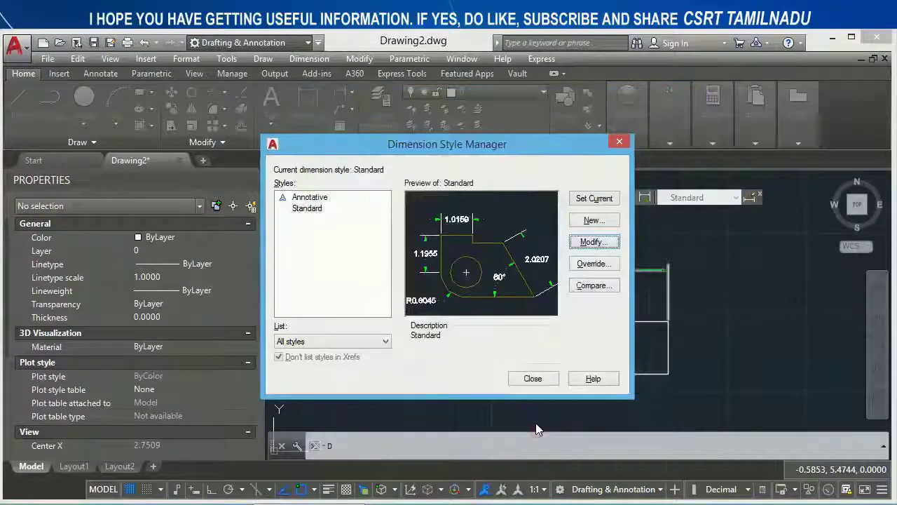
pyautogui.click(532, 380)
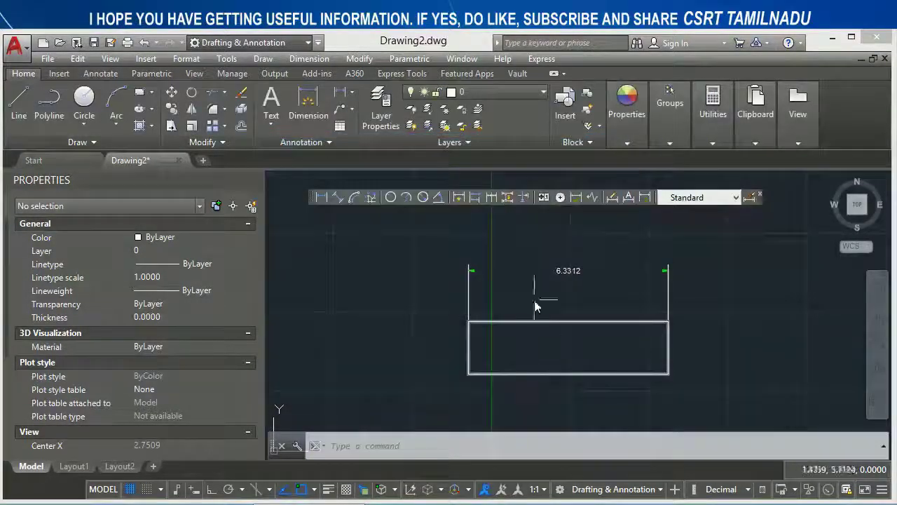
# Set the 6.3312 dimension's linetype scale to 0.0100 in the Properties palette.
pyautogui.click(494, 285)
pyautogui.click(459, 265)
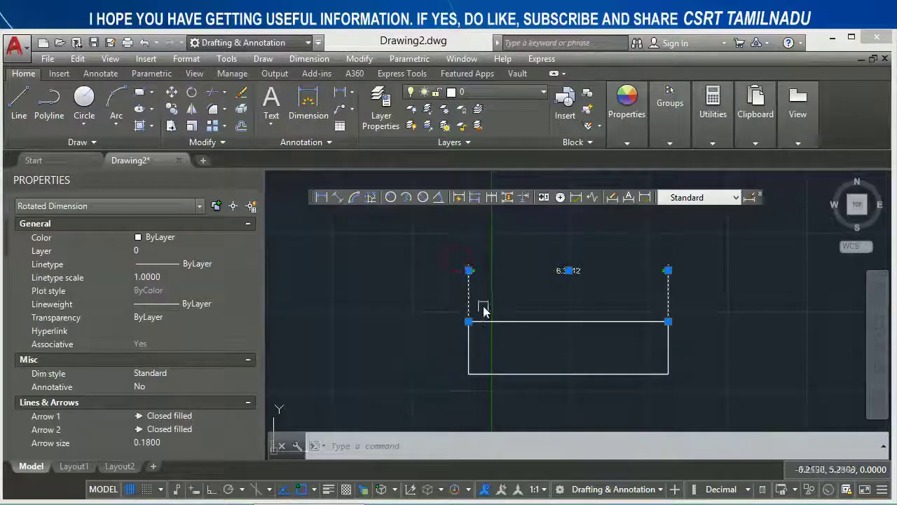
pyautogui.click(150, 277)
pyautogui.write('01')
pyautogui.press('Return')
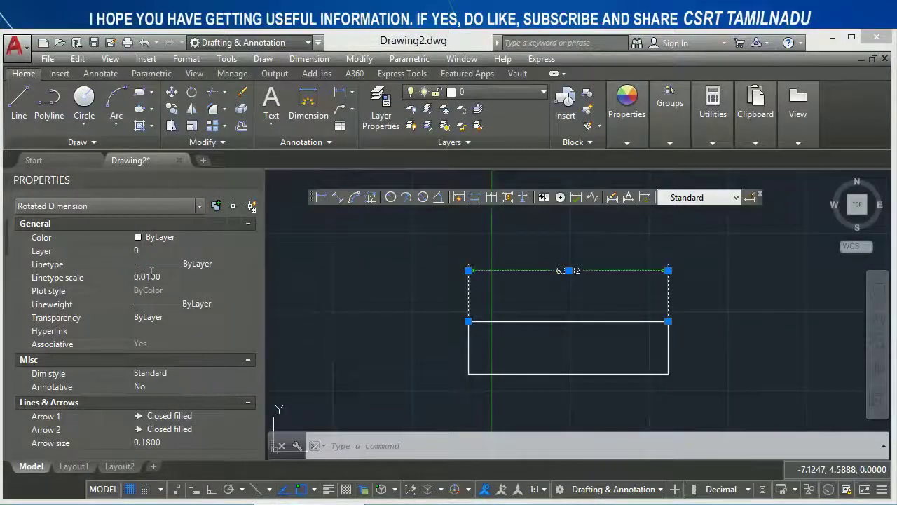
pyautogui.press('Escape')
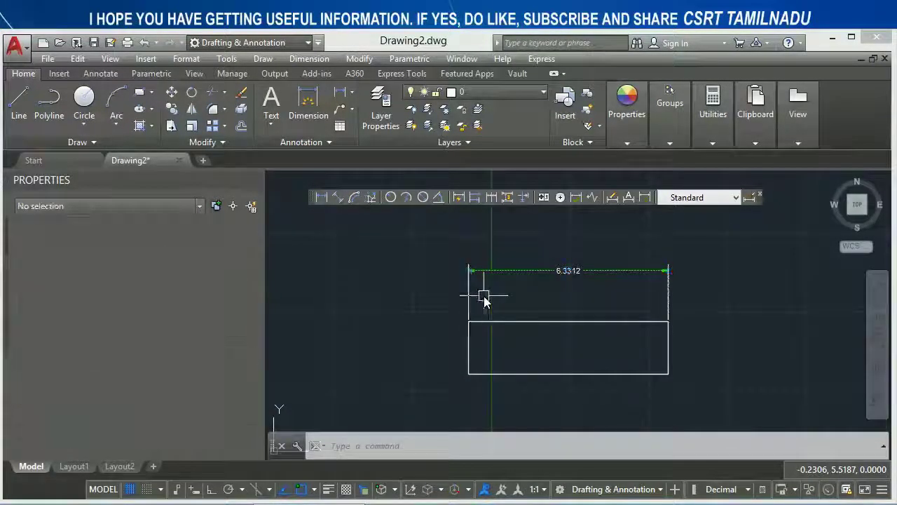
pyautogui.scroll(2, 491, 279)
pyautogui.scroll(2, 492, 279)
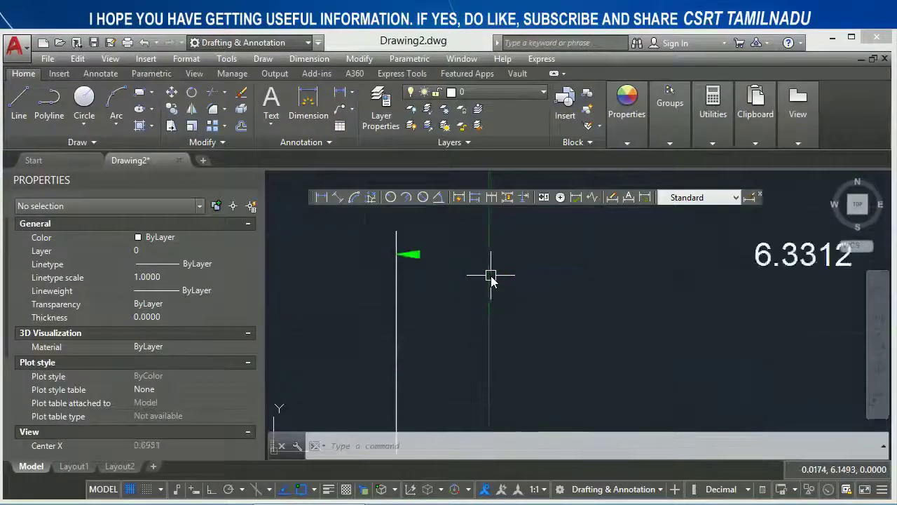
pyautogui.scroll(-3, 492, 279)
pyautogui.scroll(-1, 491, 279)
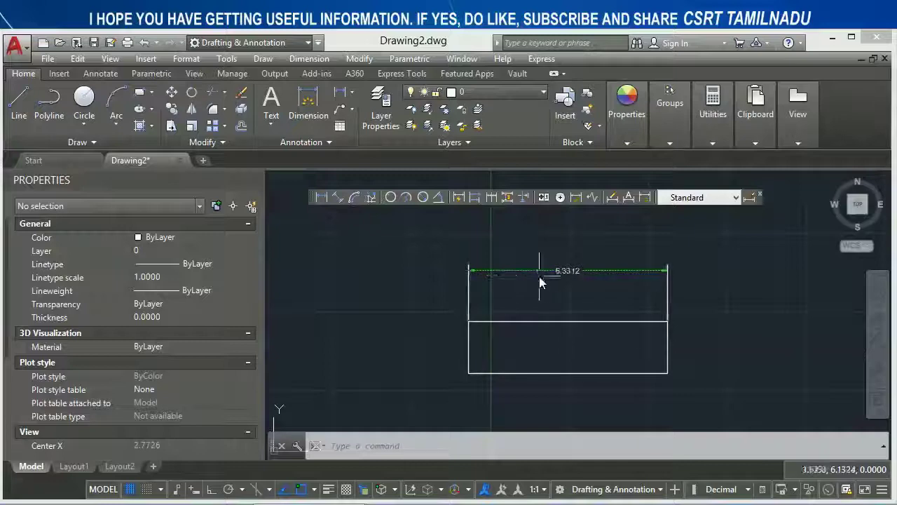
# Reopen the Standard dimension style for editing with the D command.
pyautogui.write('d')
pyautogui.press('Return')
pyautogui.click(592, 242)
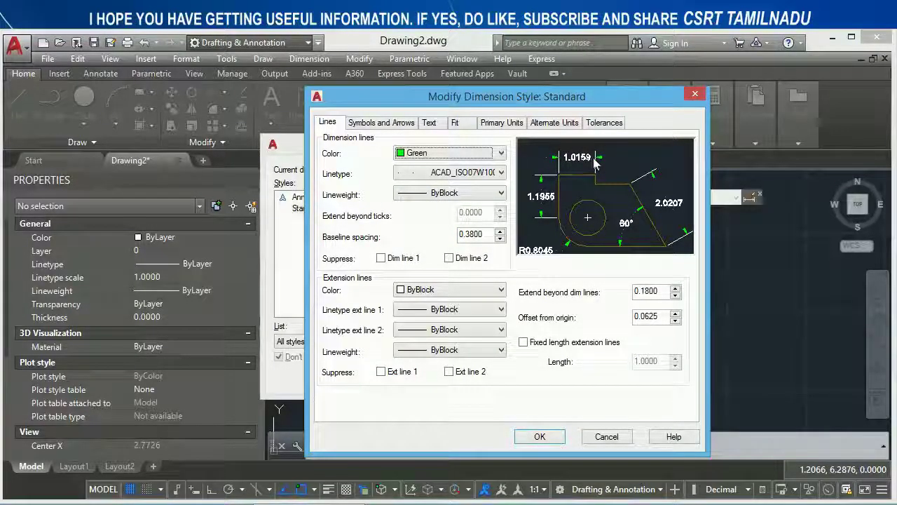
# Give the Standard style's dimension lines a 0.30 mm lineweight and display lineweights.
pyautogui.click(452, 195)
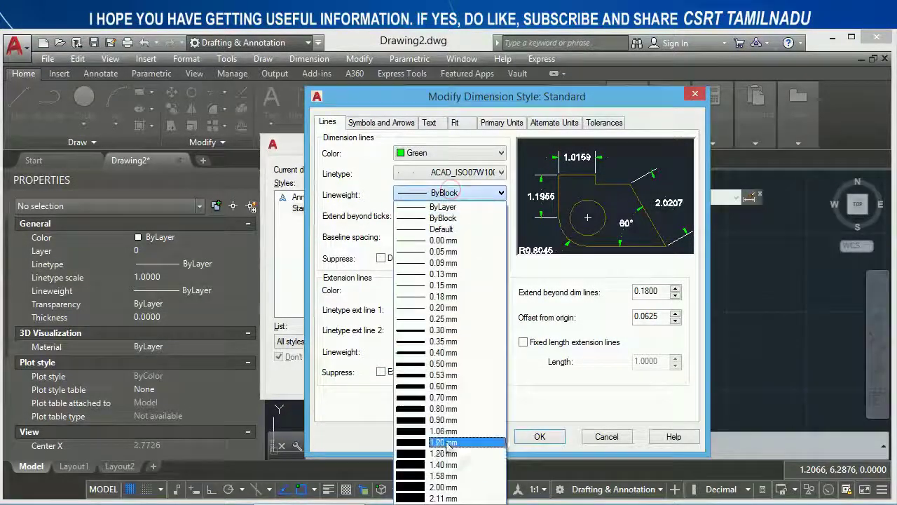
pyautogui.click(445, 331)
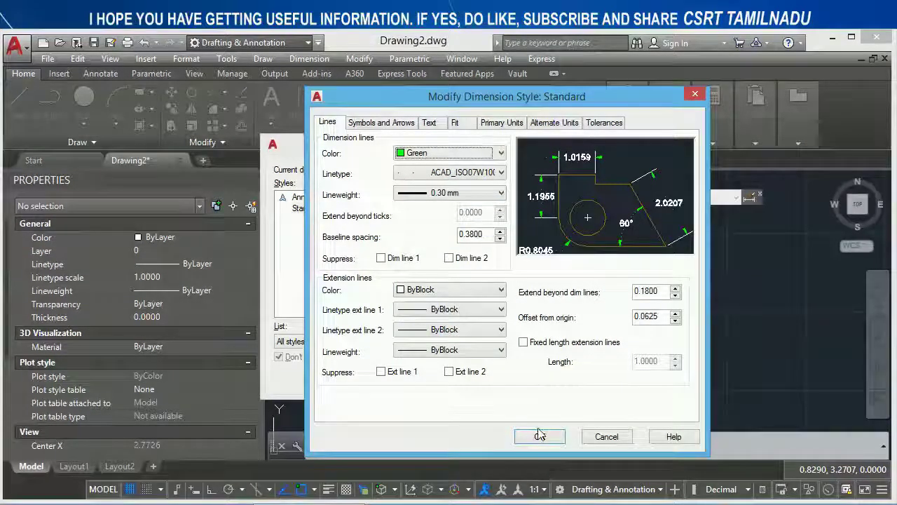
pyautogui.click(538, 433)
pyautogui.click(541, 380)
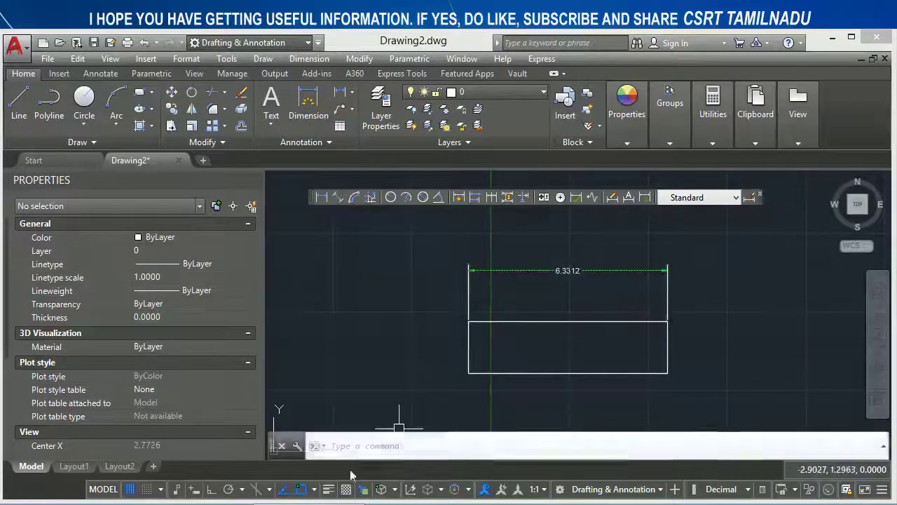
pyautogui.click(330, 492)
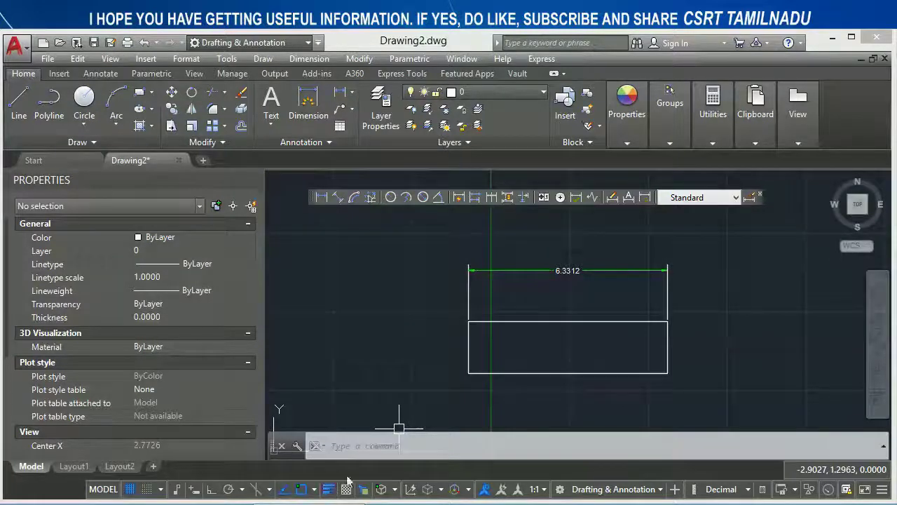
# Zoom in on and select the 6.3312 dimension, then reopen the Dimension Style Manager.
pyautogui.scroll(2, 482, 260)
pyautogui.scroll(2, 481, 257)
pyautogui.scroll(2, 485, 276)
pyautogui.scroll(2, 414, 311)
pyautogui.scroll(3, 440, 270)
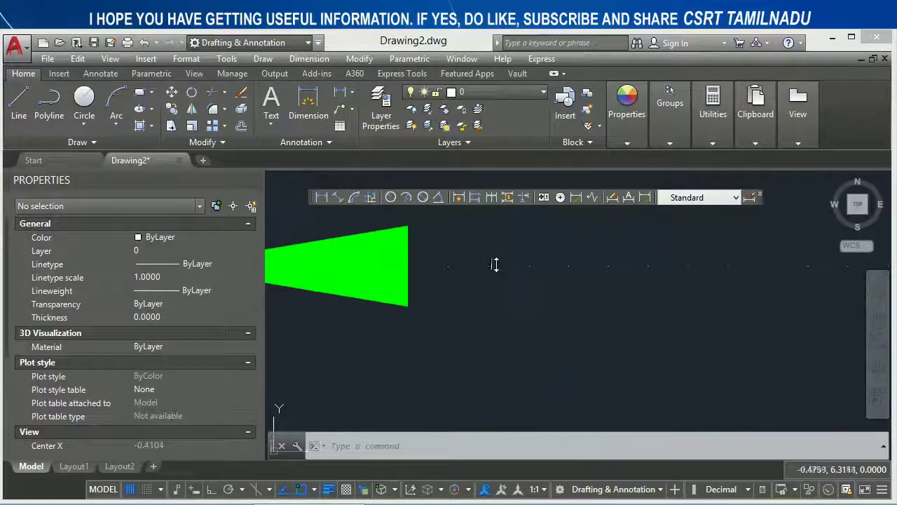
pyautogui.scroll(3, 495, 264)
pyautogui.scroll(-2, 482, 277)
pyautogui.scroll(-2, 488, 279)
pyautogui.click(540, 281)
pyautogui.click(520, 253)
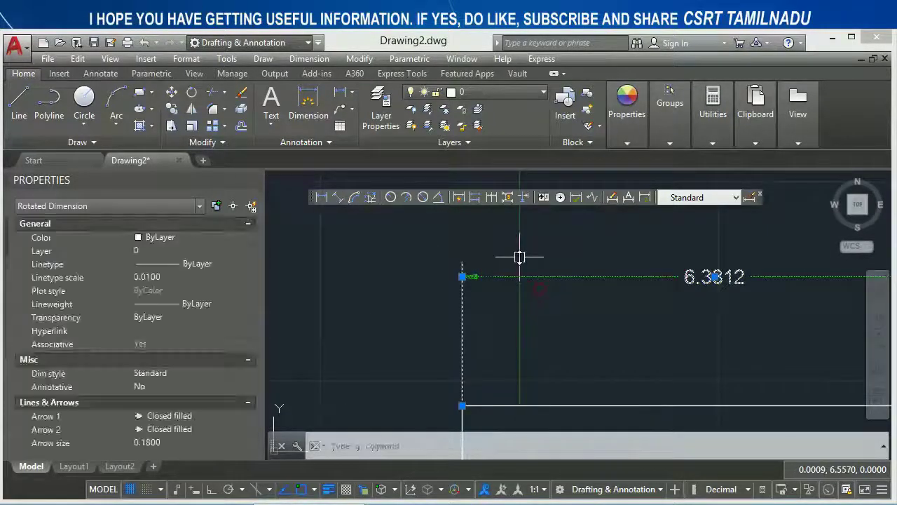
pyautogui.write('d')
pyautogui.press('Return')
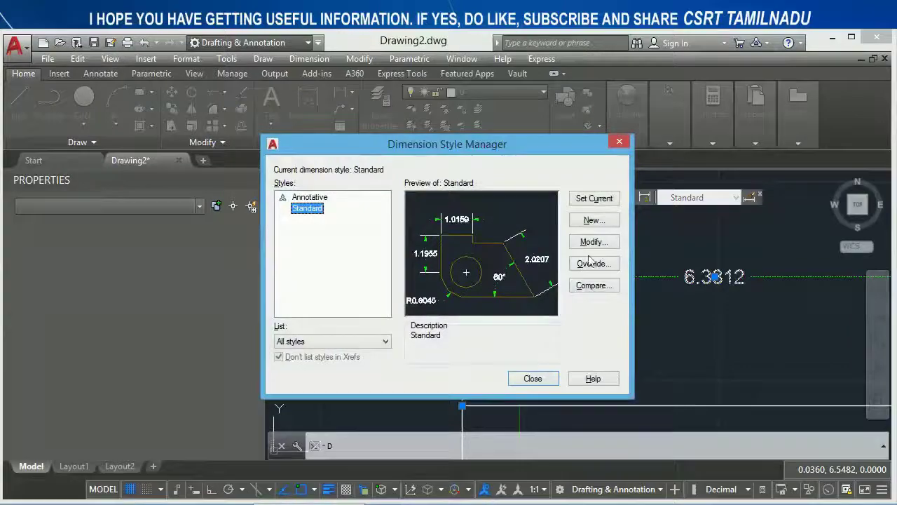
# Set the Standard style's dimension line linetype to ByLayer.
pyautogui.click(592, 242)
pyautogui.click(457, 172)
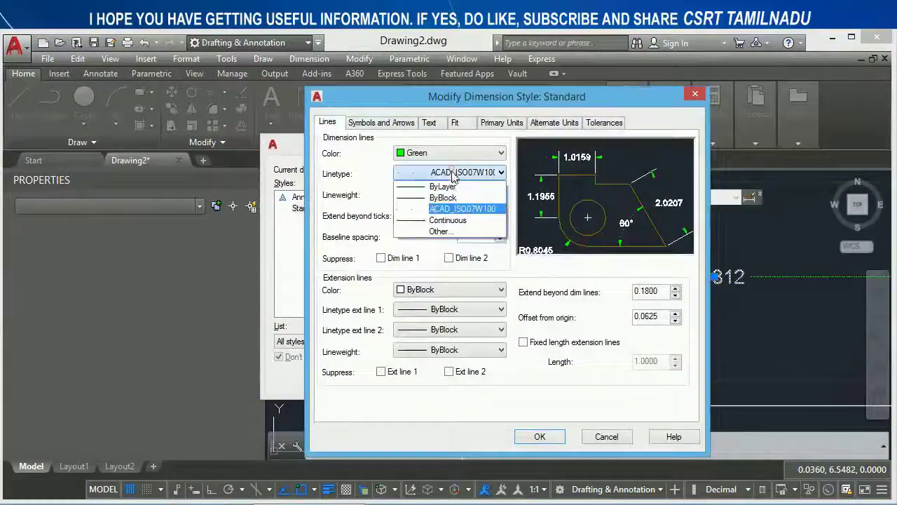
pyautogui.click(446, 188)
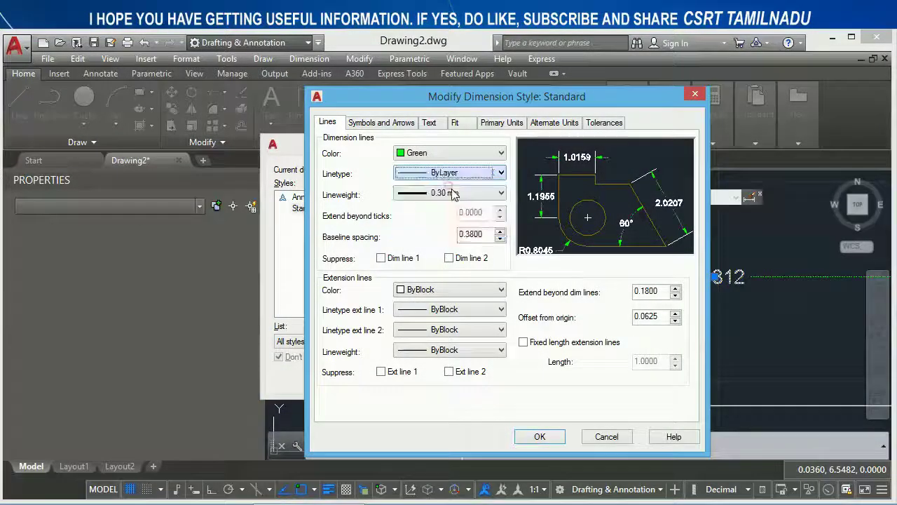
pyautogui.click(540, 436)
pyautogui.click(547, 382)
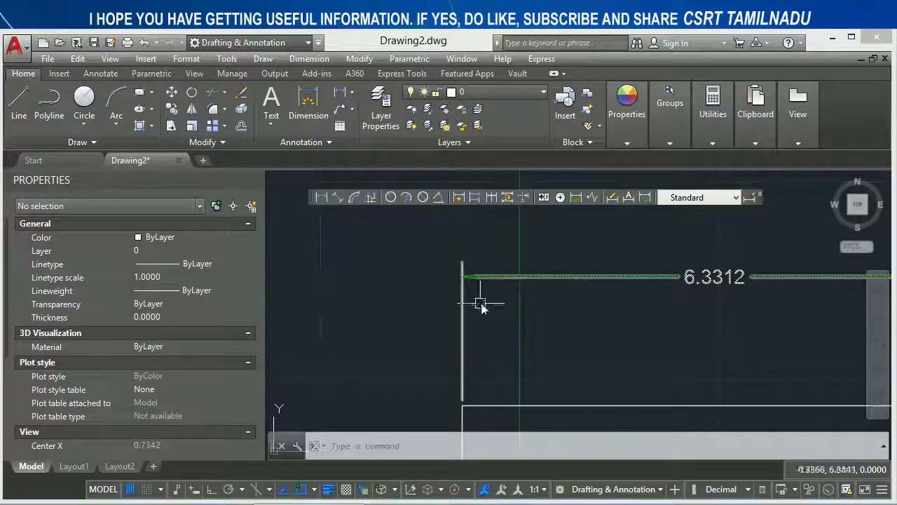
pyautogui.scroll(-5, 529, 295)
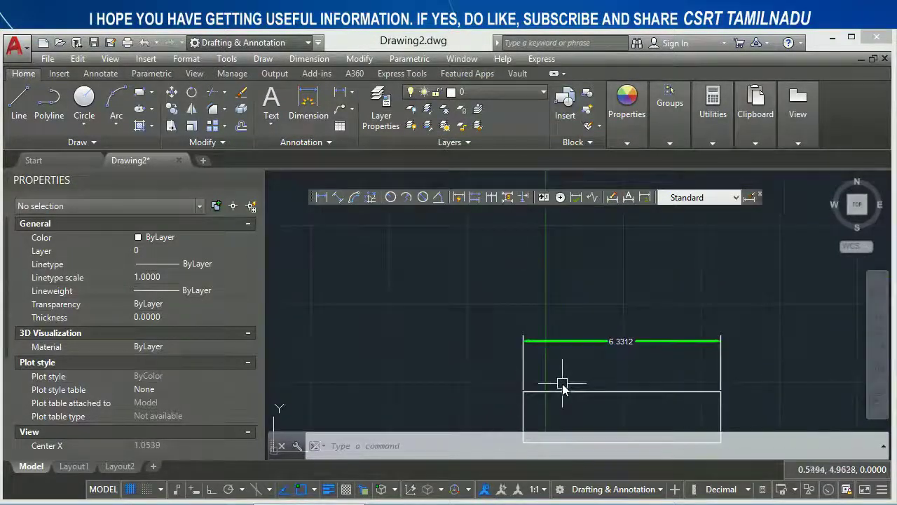
# Change the Standard style's baseline spacing to 1.
pyautogui.write('d')
pyautogui.press('Return')
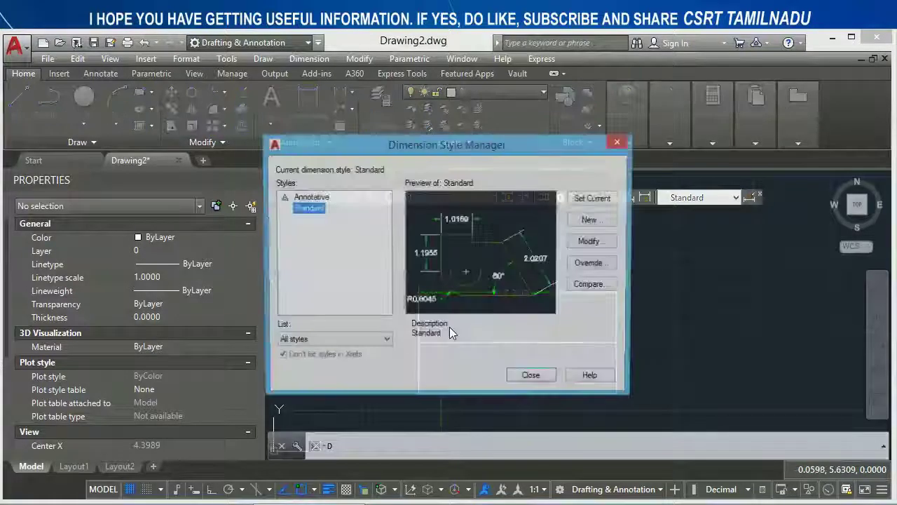
pyautogui.click(593, 241)
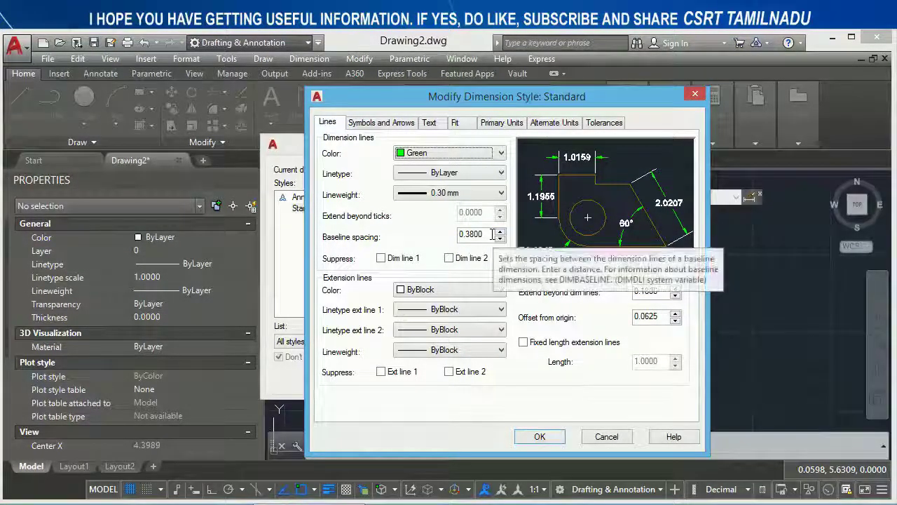
pyautogui.moveTo(493, 234); pyautogui.dragTo(463, 234)
pyautogui.doubleClick(473, 235)
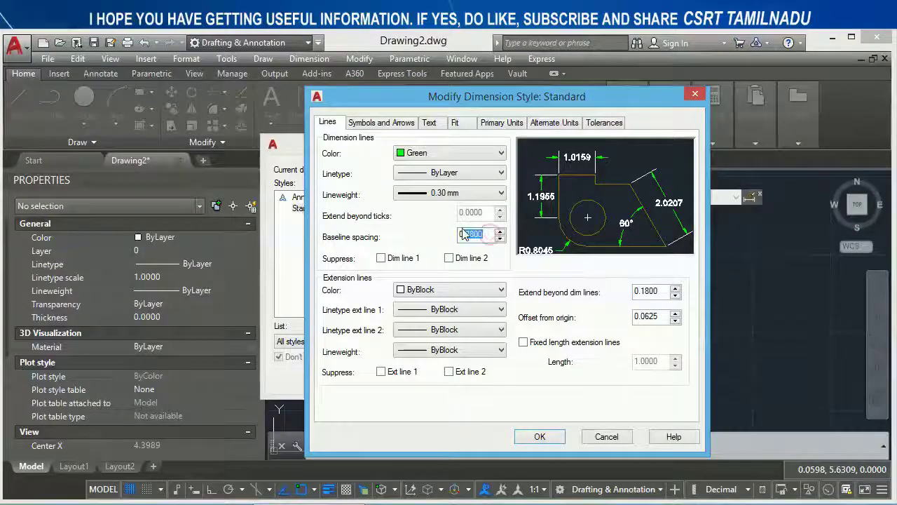
pyautogui.write('1')
pyautogui.press('Tab')
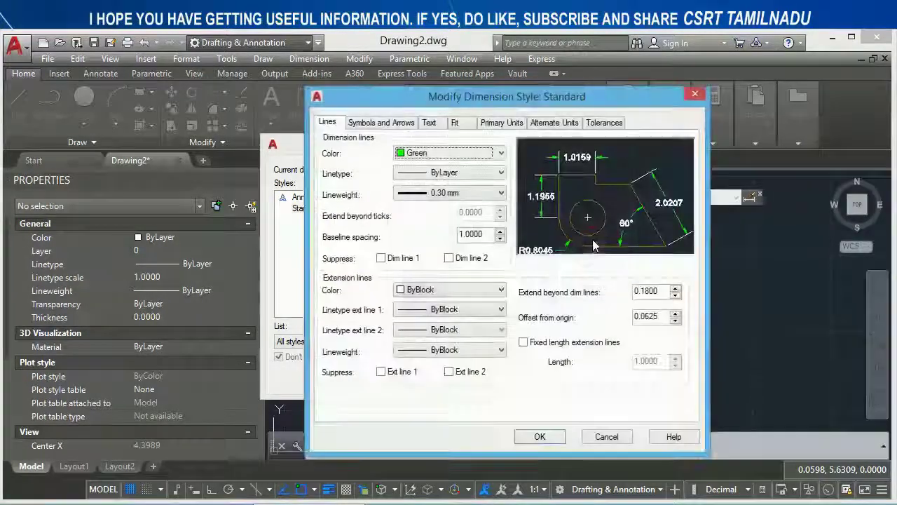
pyautogui.click(536, 438)
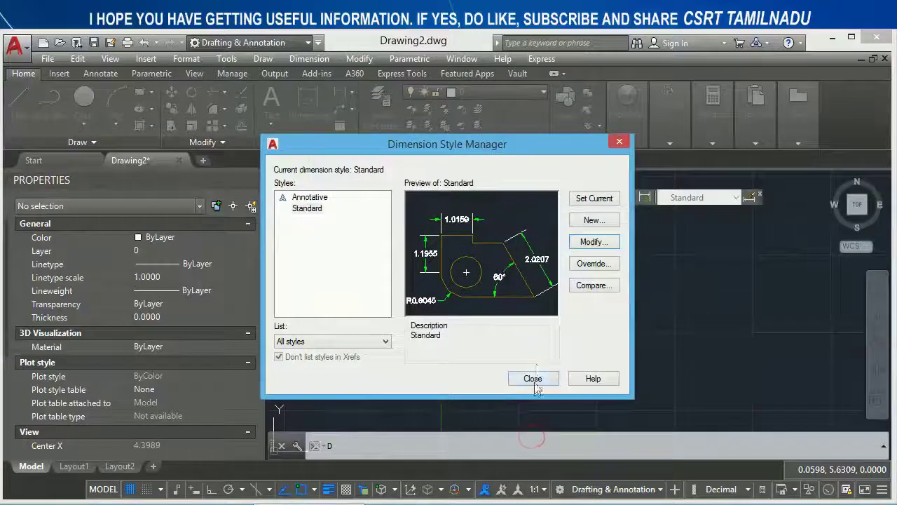
pyautogui.click(534, 380)
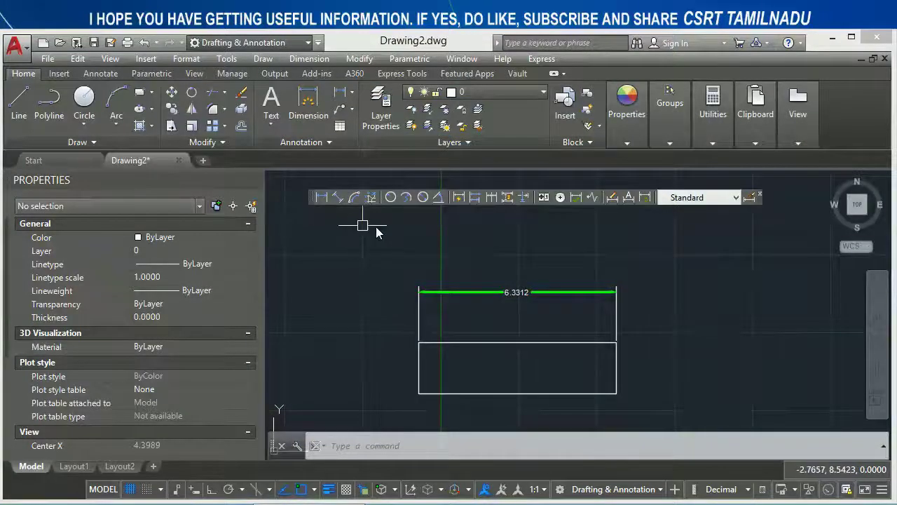
# Run Baseline from the 6.3312 dimension, adding 8.8737 and 12.3271 dimensions to the right.
pyautogui.click(474, 199)
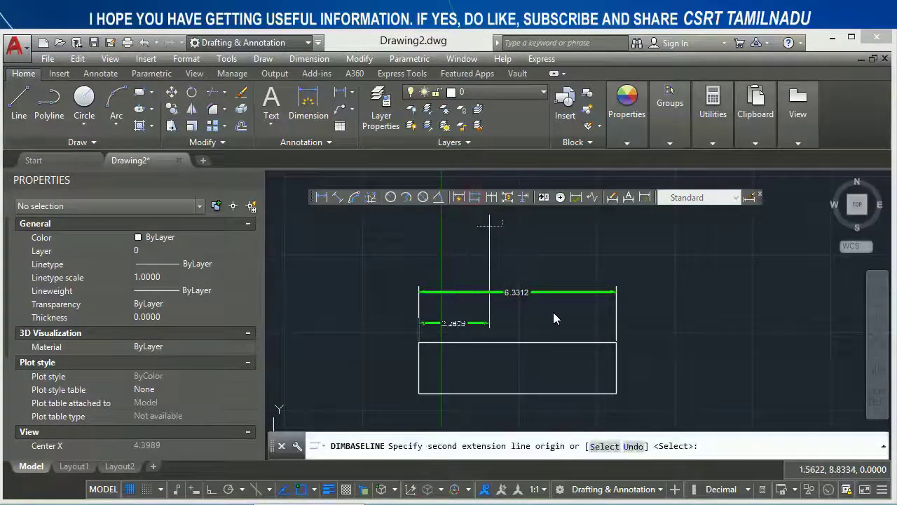
pyautogui.click(695, 359)
pyautogui.click(801, 351)
pyautogui.press('Return')
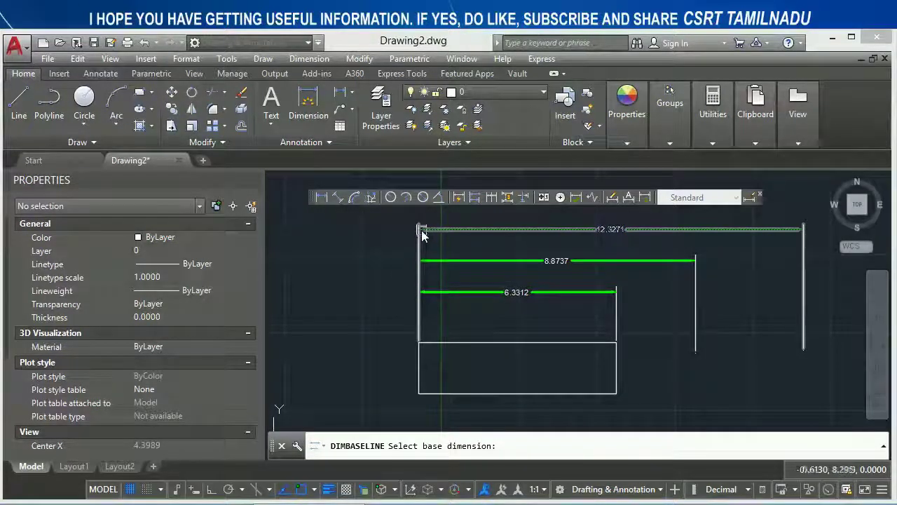
pyautogui.press('Escape')
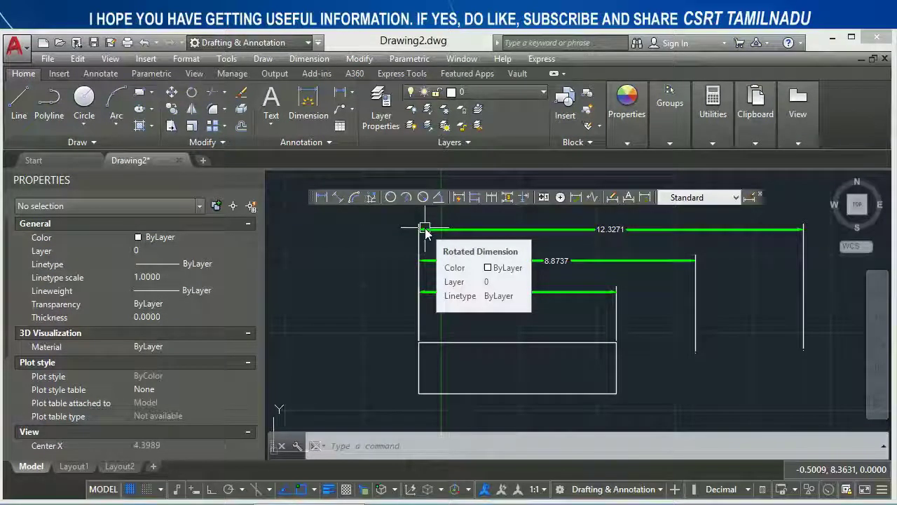
# Set DIMDLI spacing to 2 and delete the 8.8737 and 12.3271 baseline dimensions.
pyautogui.write('DIMDL')
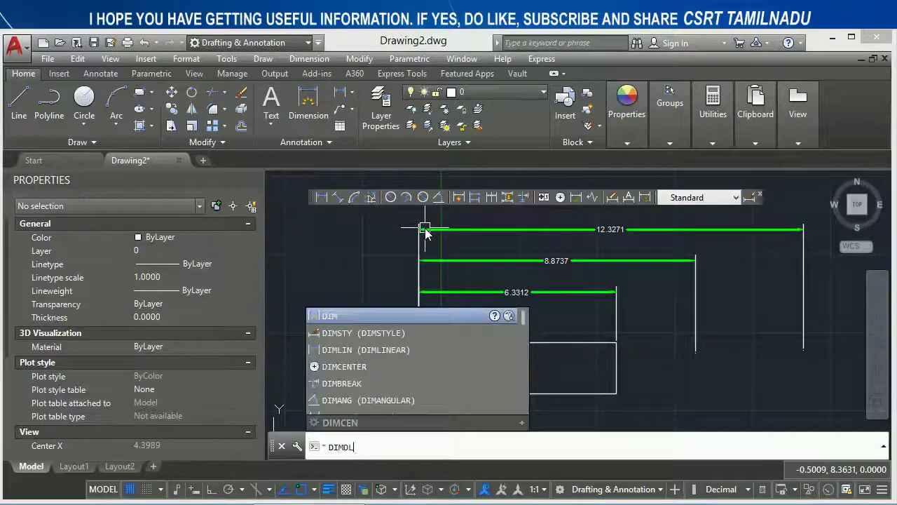
pyautogui.write('I')
pyautogui.press('Return')
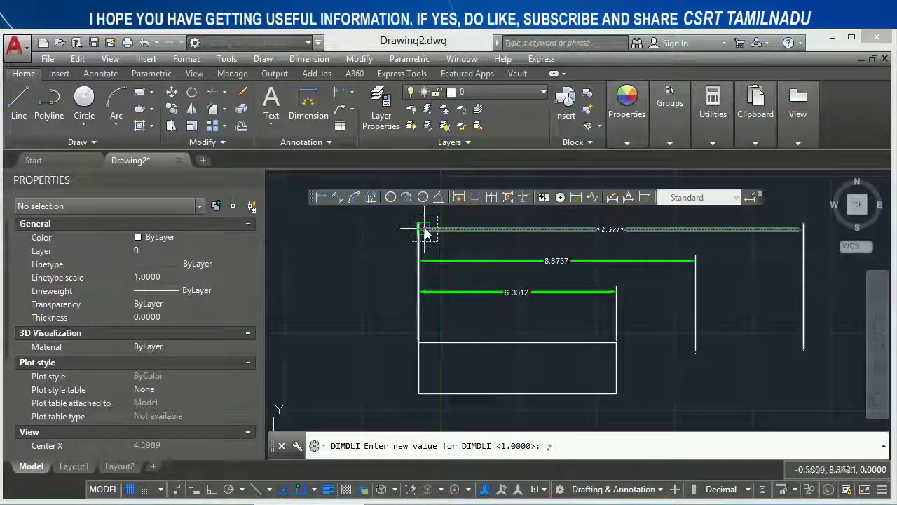
pyautogui.press('Return')
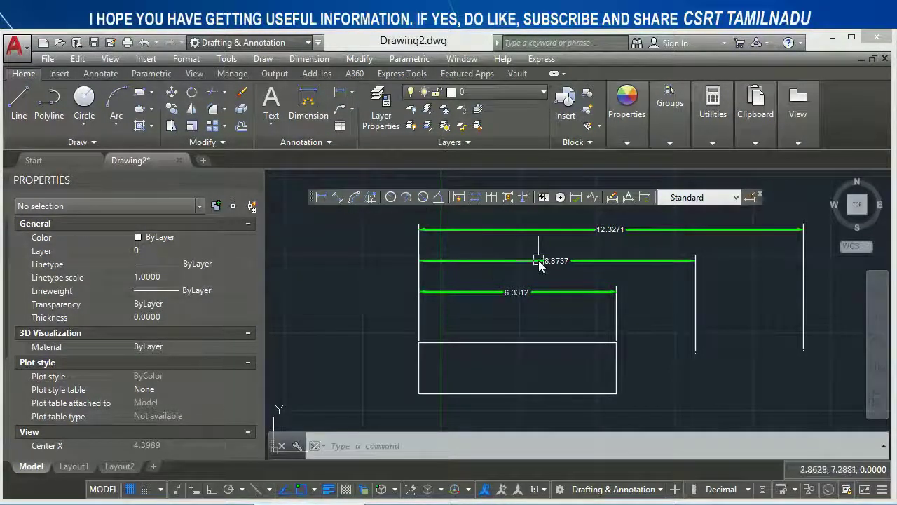
pyautogui.click(526, 275)
pyautogui.click(516, 233)
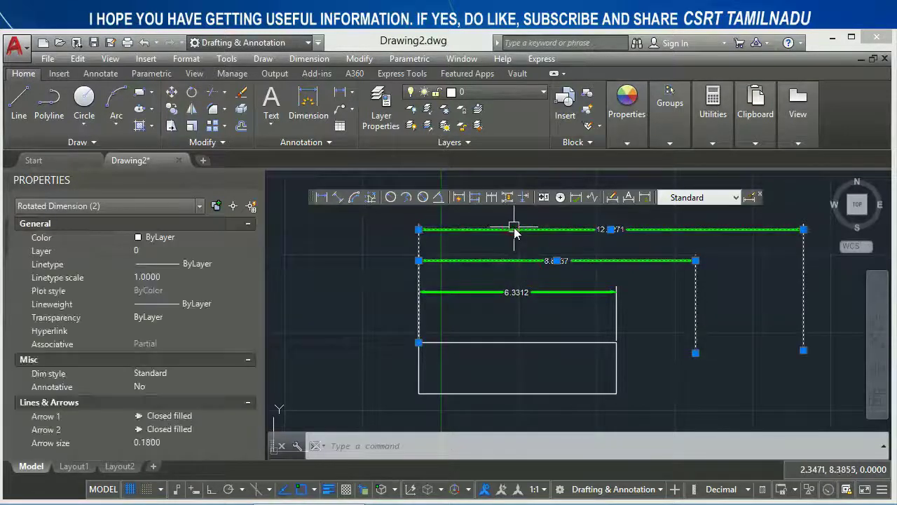
pyautogui.press('Delete')
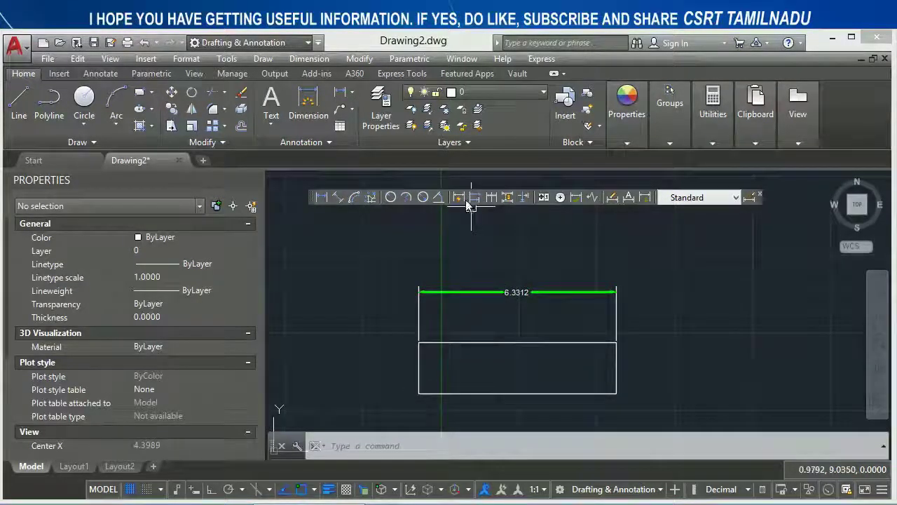
# Add a single 9.2101 baseline dimension above the 6.3312 dimension.
pyautogui.click(475, 198)
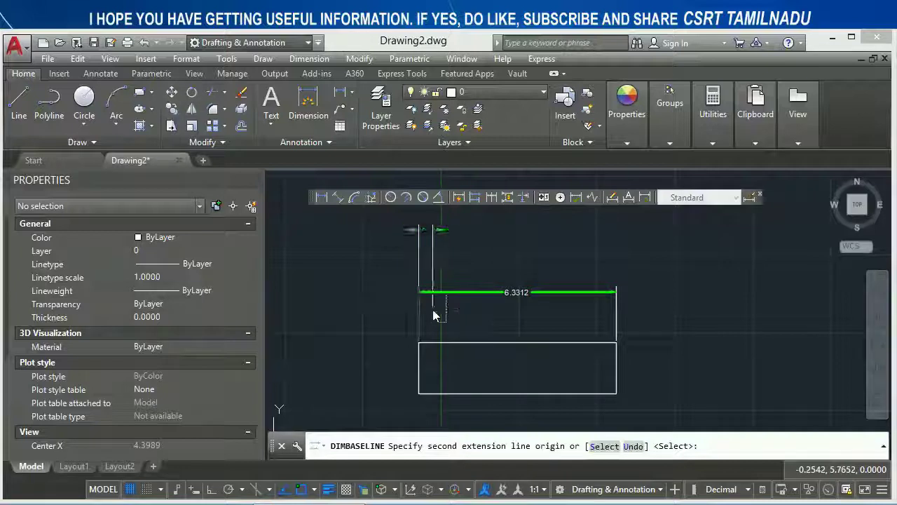
pyautogui.click(707, 354)
pyautogui.press('Return')
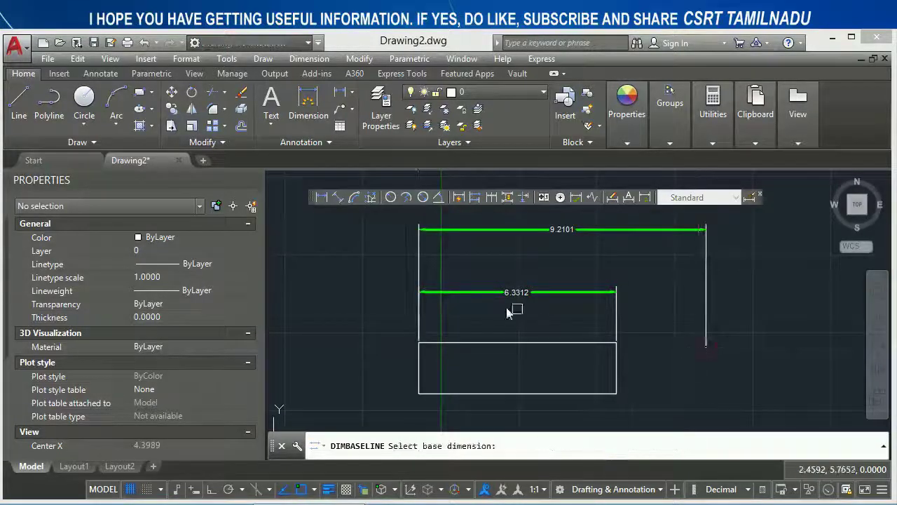
pyautogui.press('Return')
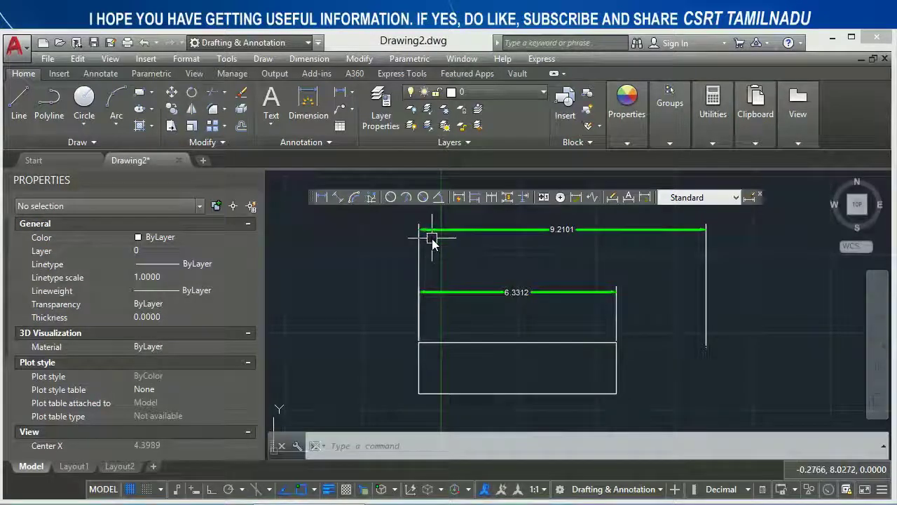
# Open the Dimension Style Manager with the D command.
pyautogui.write('D')
pyautogui.press('Escape')
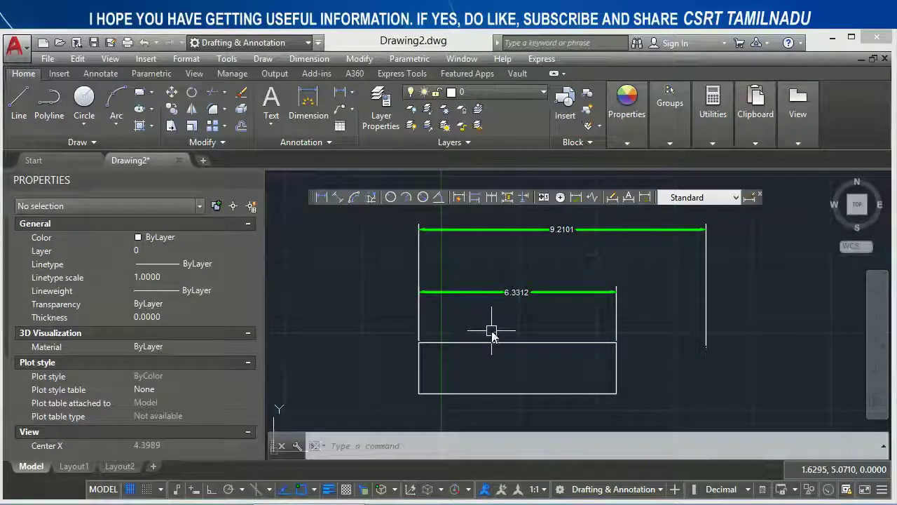
pyautogui.write('D')
pyautogui.press('Return')
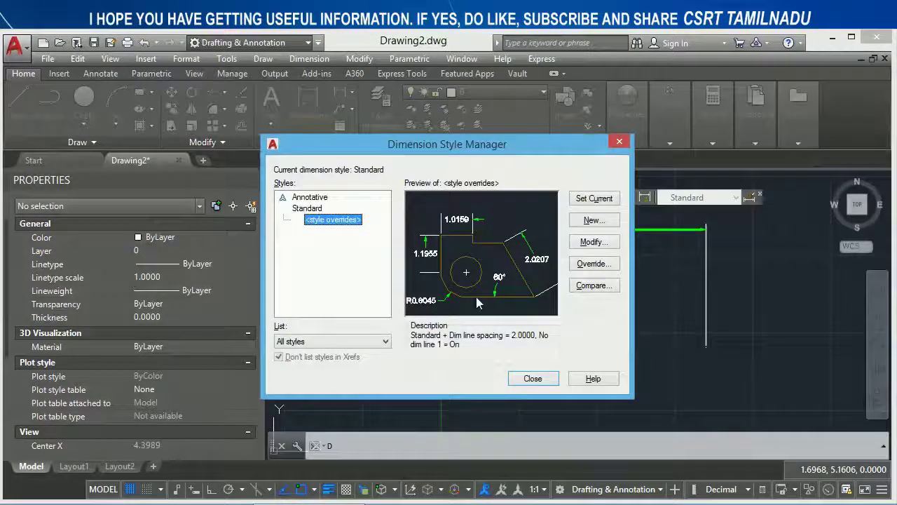
pyautogui.moveTo(322, 244)
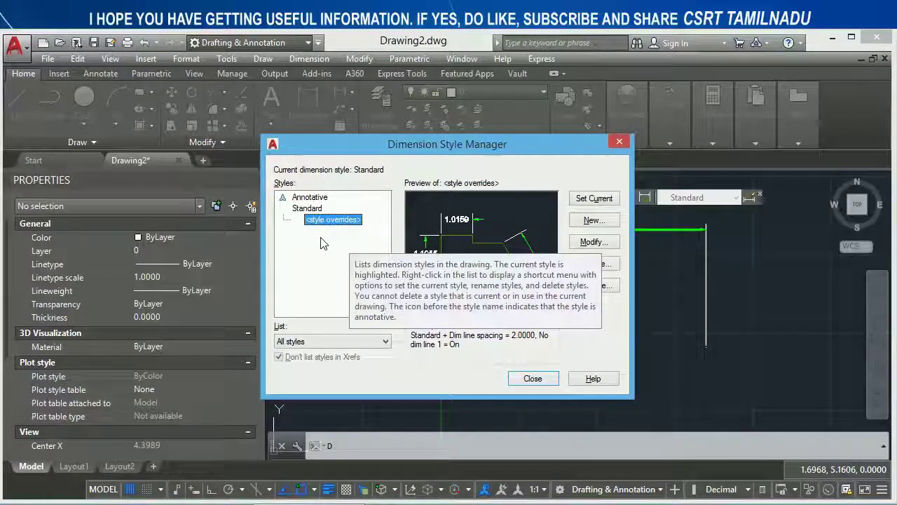
# Delete the style overrides and suppress dimension line 1 in the Standard style.
pyautogui.press('Delete')
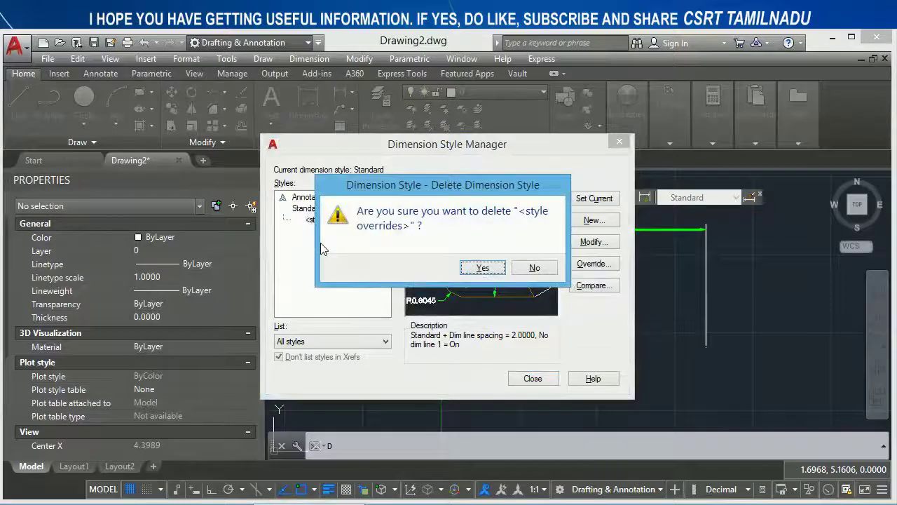
pyautogui.press('Return')
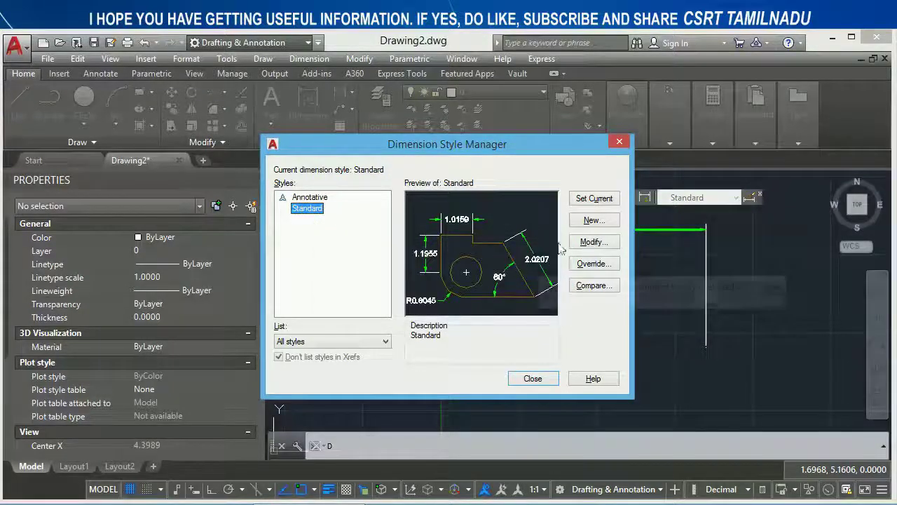
pyautogui.click(577, 242)
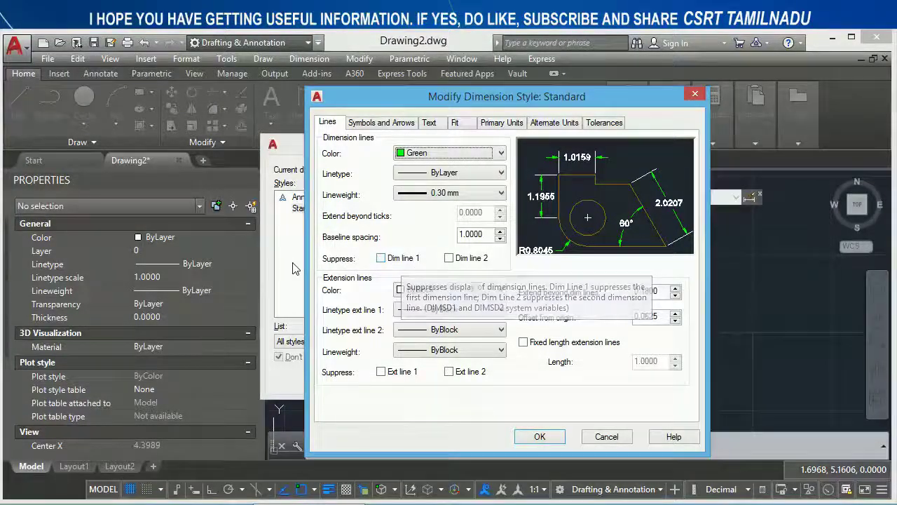
pyautogui.click(394, 260)
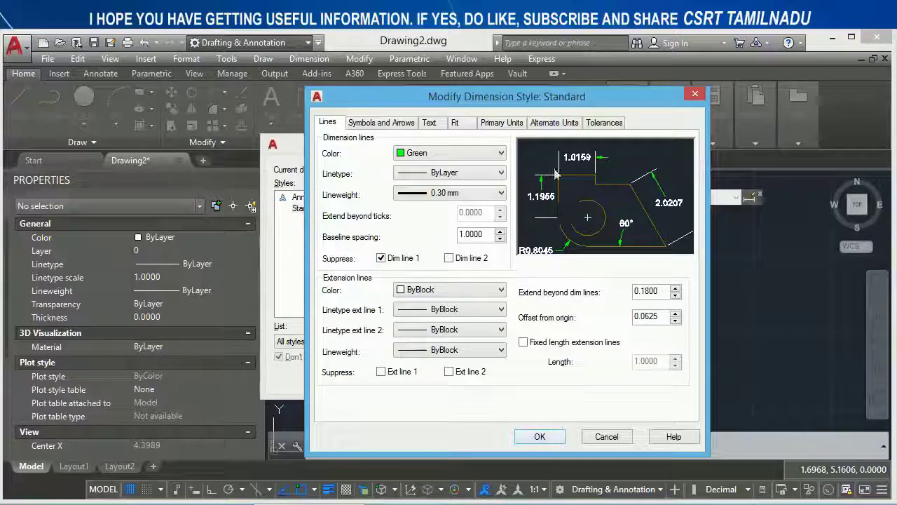
pyautogui.click(540, 437)
pyautogui.click(533, 378)
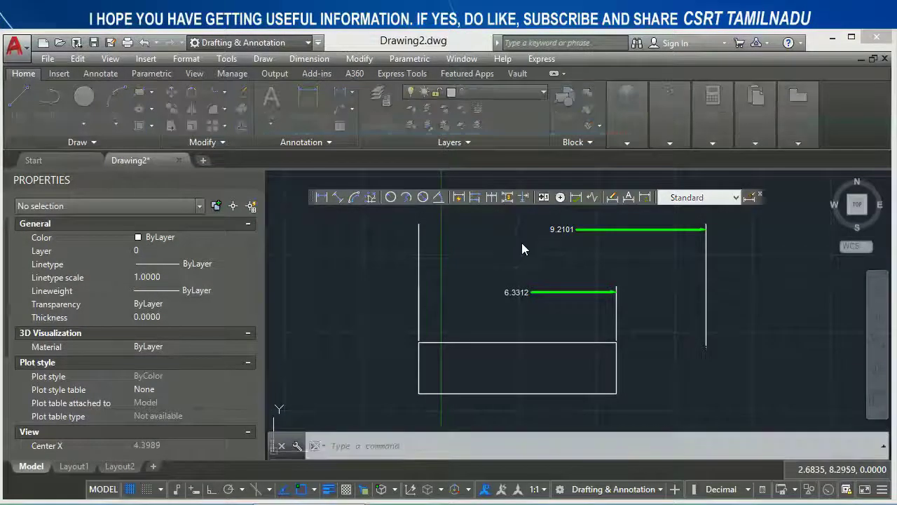
# Clear the suppression of both dimension line 1 and dimension line 2 in Standard.
pyautogui.click(592, 242)
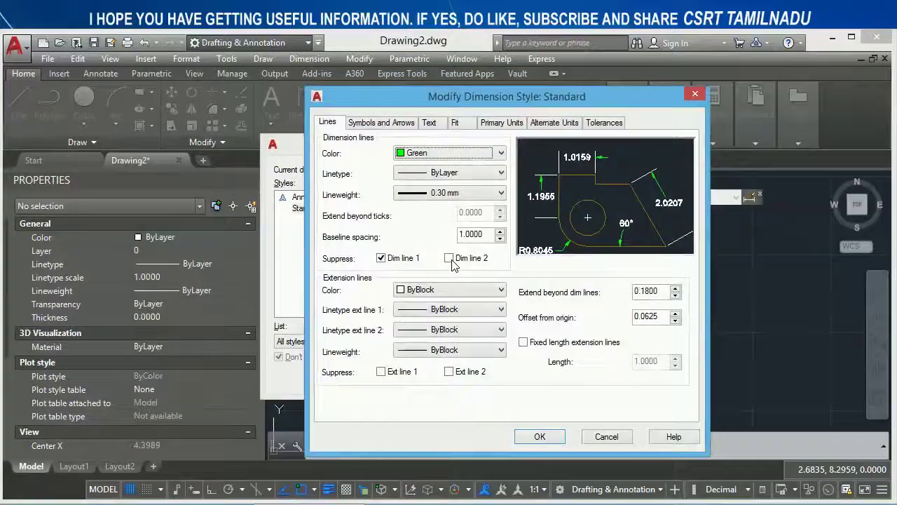
pyautogui.click(449, 259)
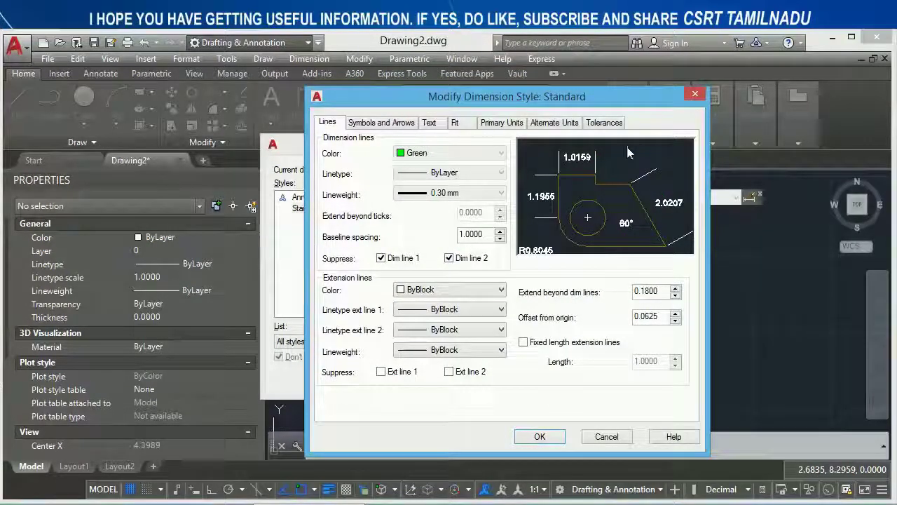
pyautogui.click(449, 258)
pyautogui.click(391, 263)
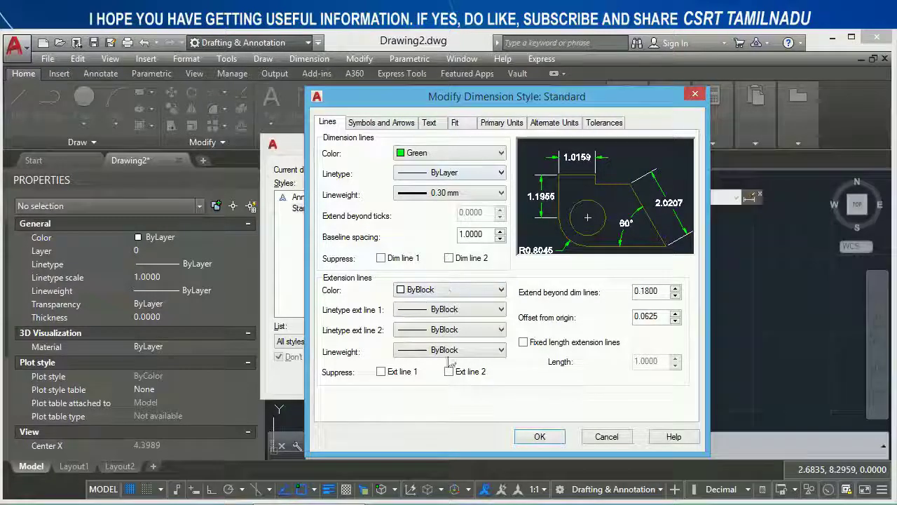
# Give Standard's extension lines red colour, ACAD_ISO07W100 and Continuous linetypes, and 0.50 mm lineweight.
pyautogui.click(421, 290)
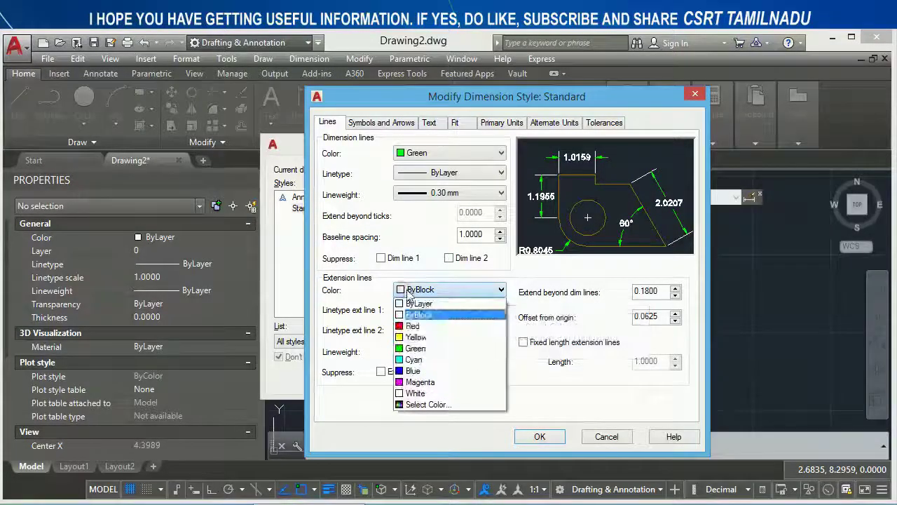
pyautogui.click(419, 328)
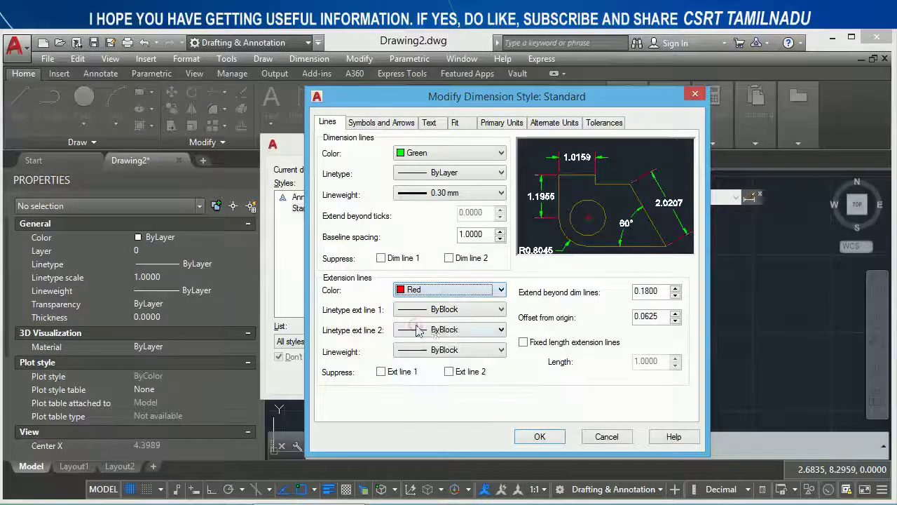
pyautogui.click(462, 311)
pyautogui.click(438, 346)
pyautogui.click(449, 330)
pyautogui.click(442, 336)
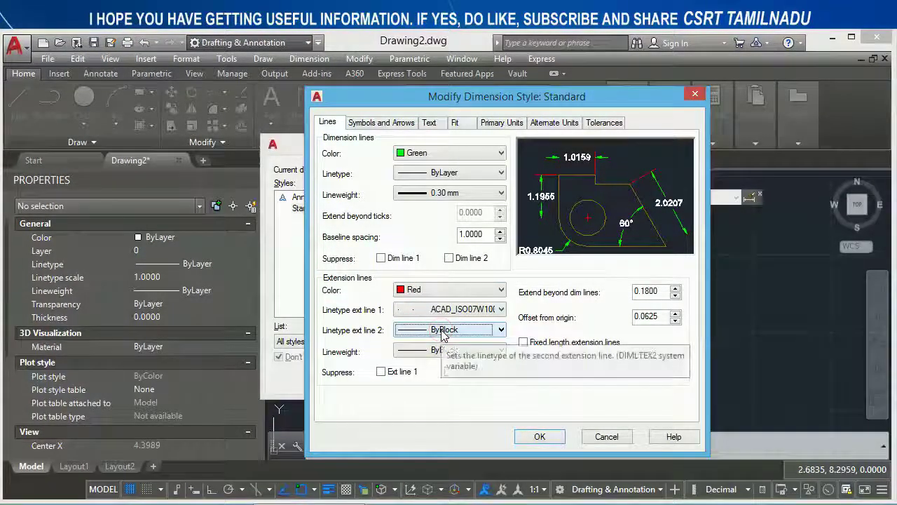
pyautogui.click(436, 333)
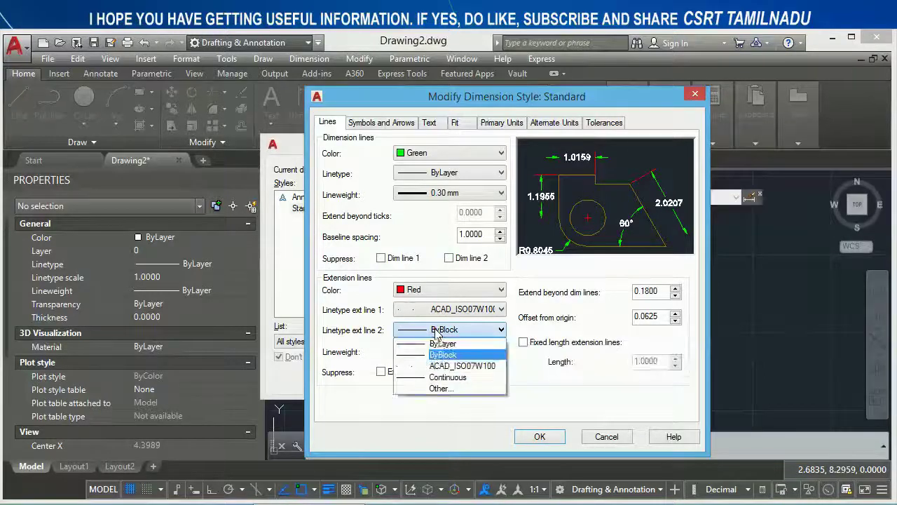
pyautogui.click(443, 377)
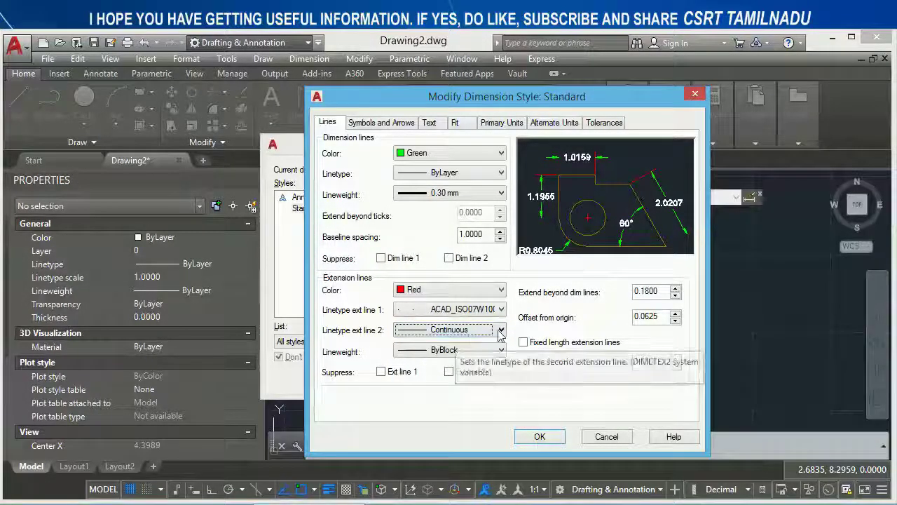
pyautogui.click(422, 353)
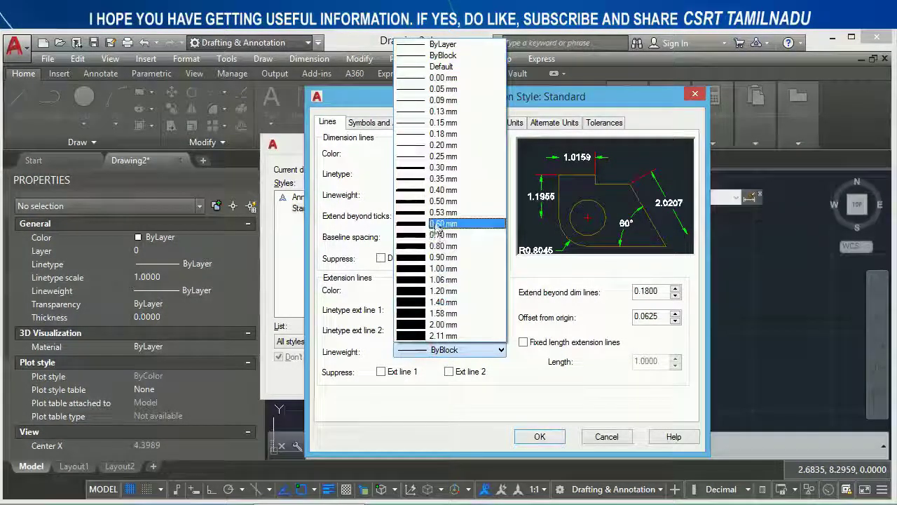
pyautogui.click(436, 202)
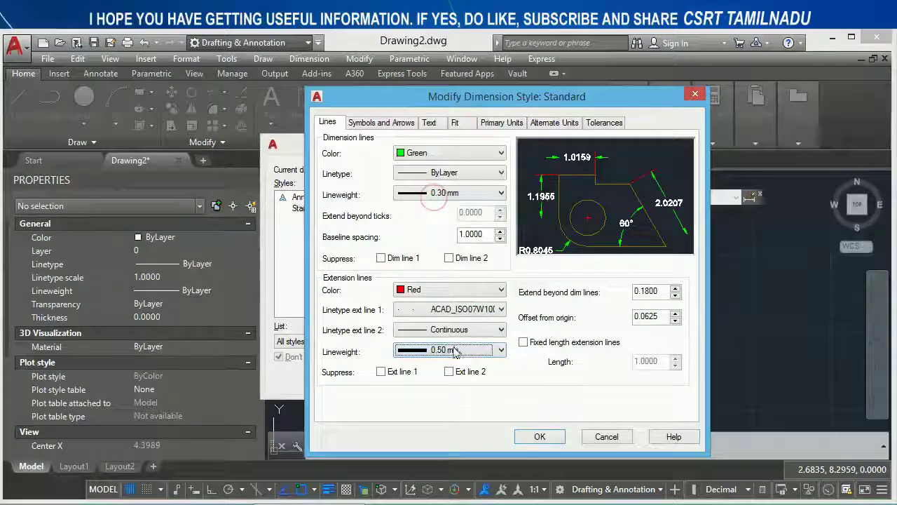
pyautogui.click(540, 435)
pyautogui.click(522, 379)
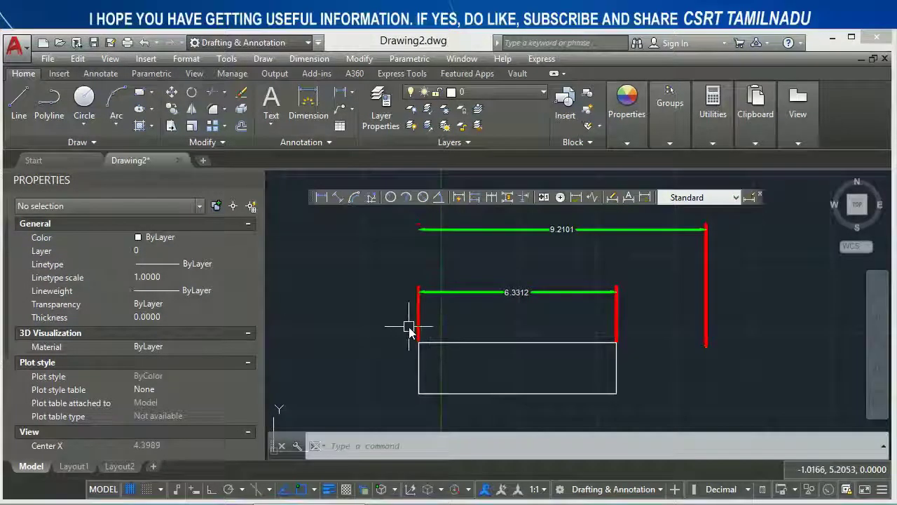
pyautogui.scroll(3, 429, 328)
pyautogui.scroll(3, 431, 337)
pyautogui.scroll(-2, 434, 349)
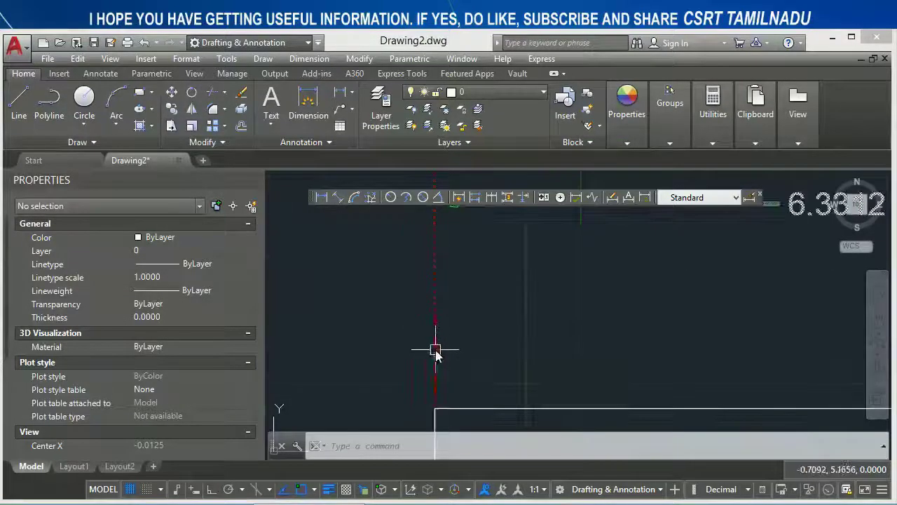
pyautogui.scroll(-2, 481, 361)
pyautogui.moveTo(516, 367); pyautogui.dragTo(377, 332, button='middle')
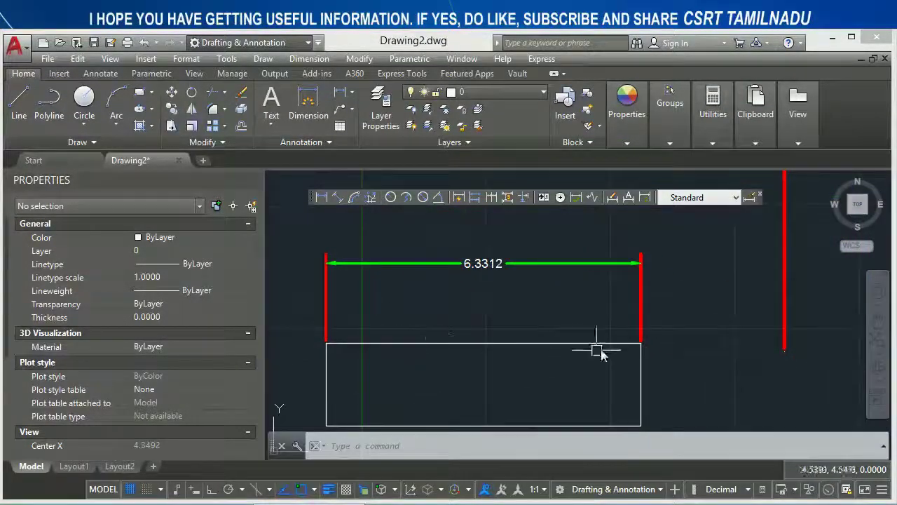
pyautogui.scroll(2, 656, 303)
pyautogui.scroll(2, 625, 340)
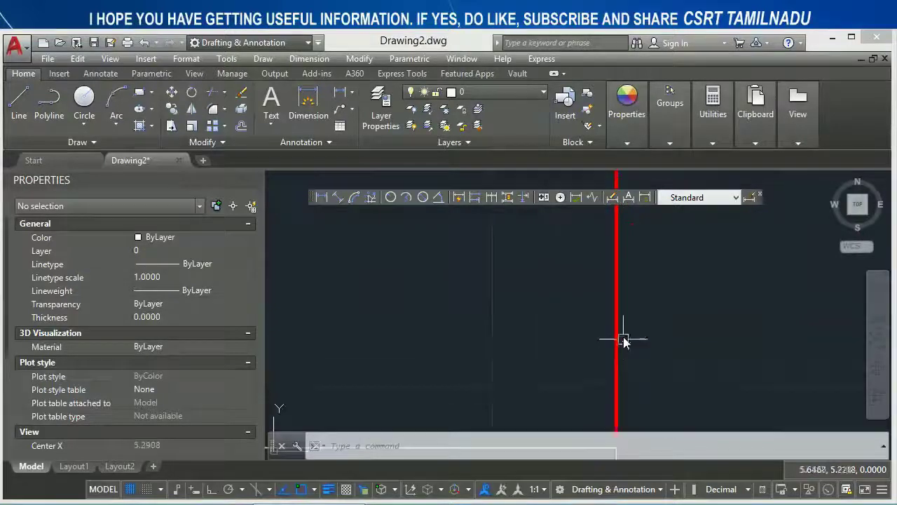
pyautogui.scroll(-4, 633, 340)
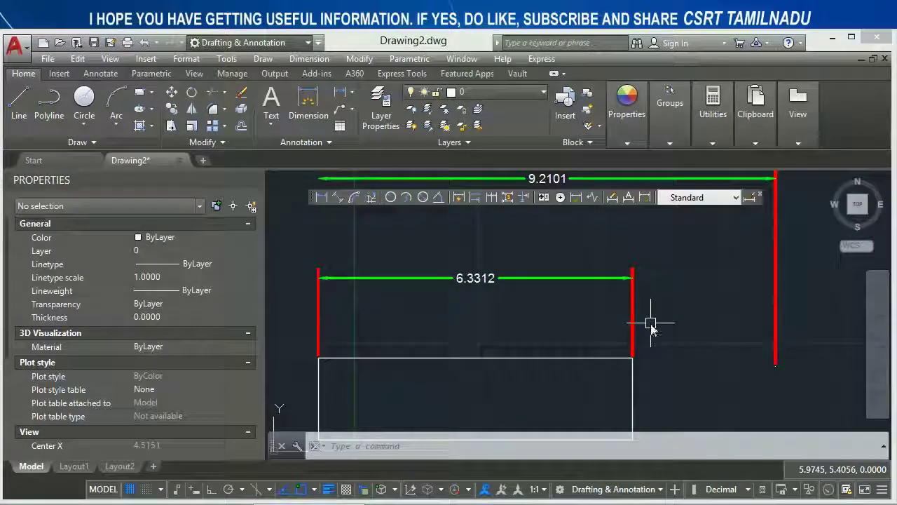
# Suppress extension line 1 in the Standard dimension style.
pyautogui.write('d')
pyautogui.press('Return')
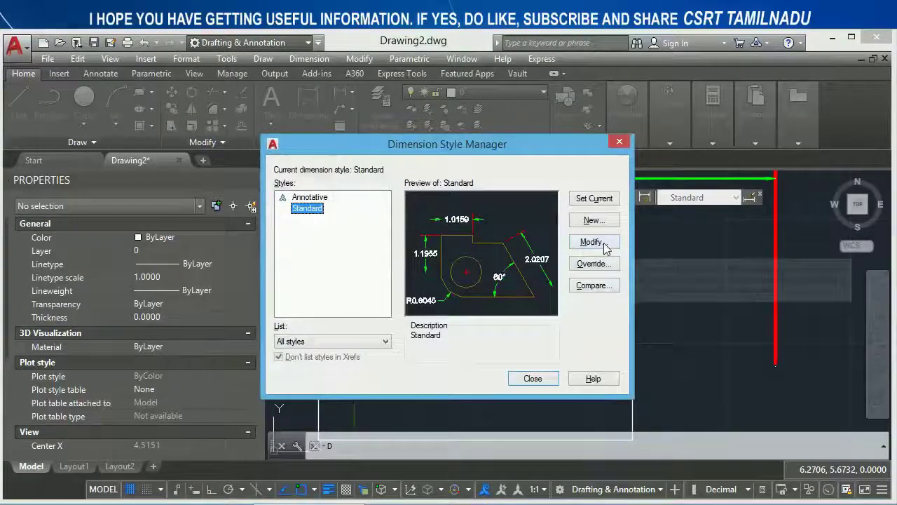
pyautogui.click(593, 241)
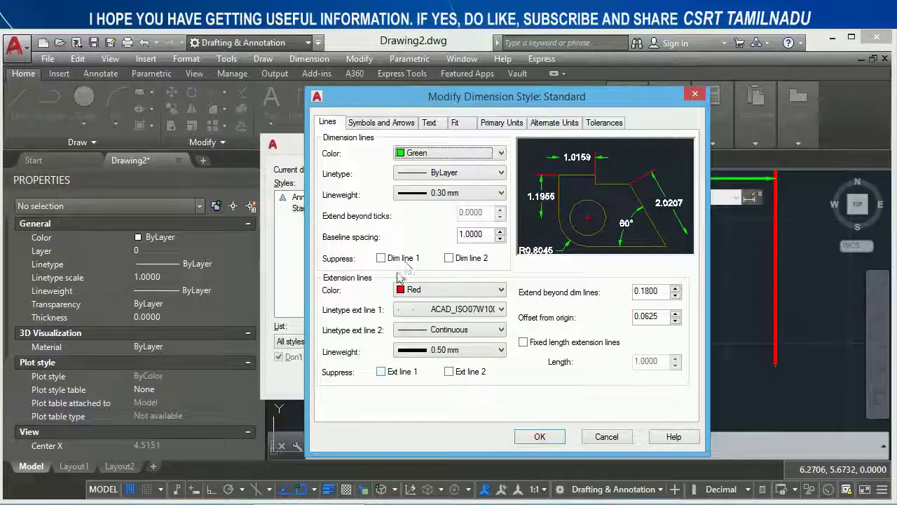
pyautogui.click(382, 372)
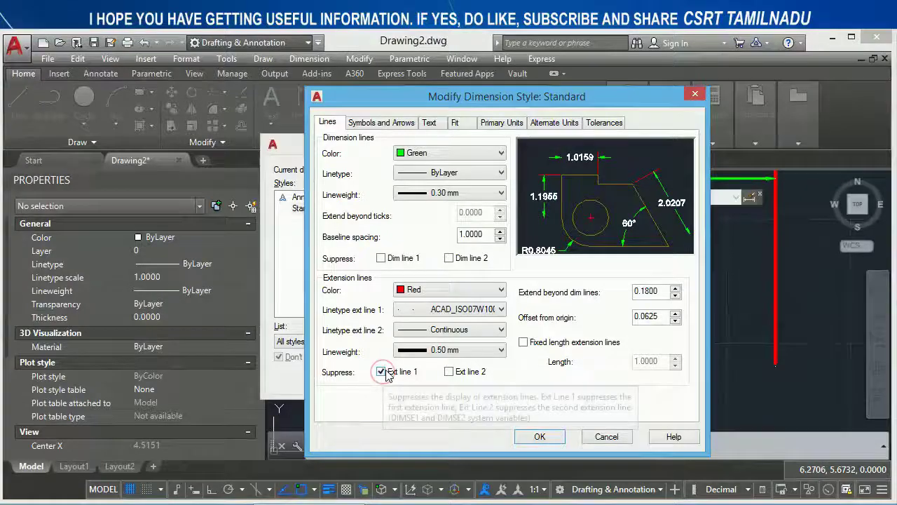
pyautogui.click(537, 436)
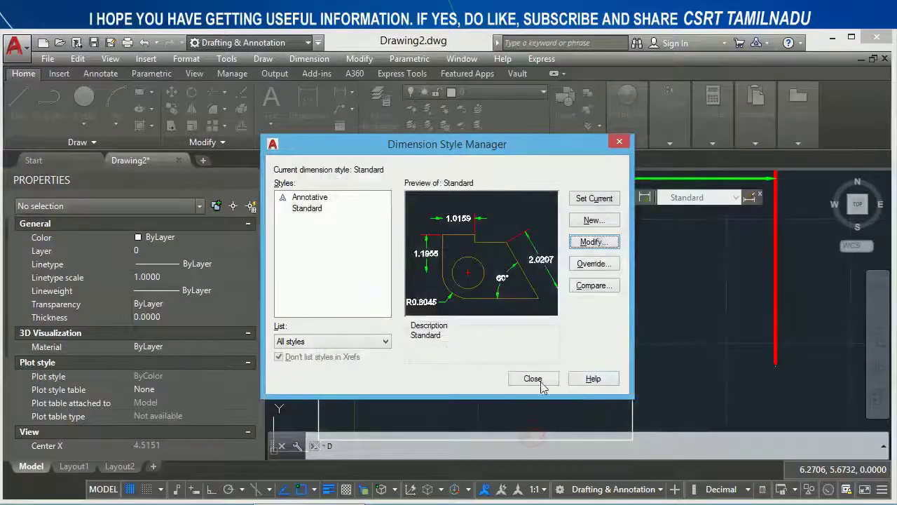
pyautogui.click(534, 377)
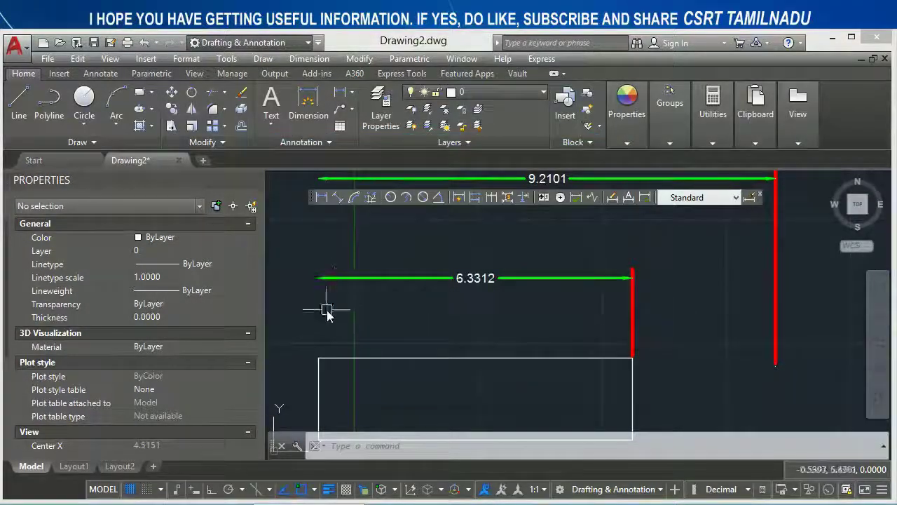
# Reopen the Standard style settings and close them without changes.
pyautogui.write('d')
pyautogui.press('Return')
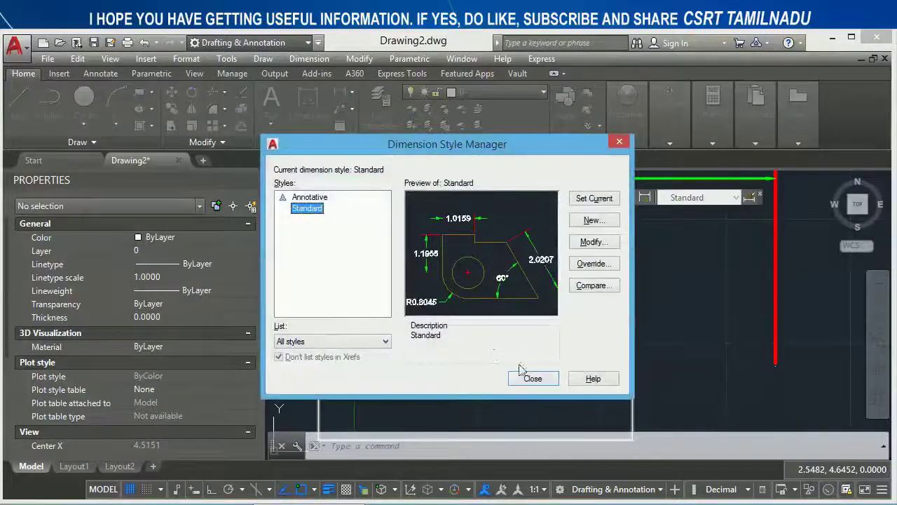
pyautogui.click(593, 242)
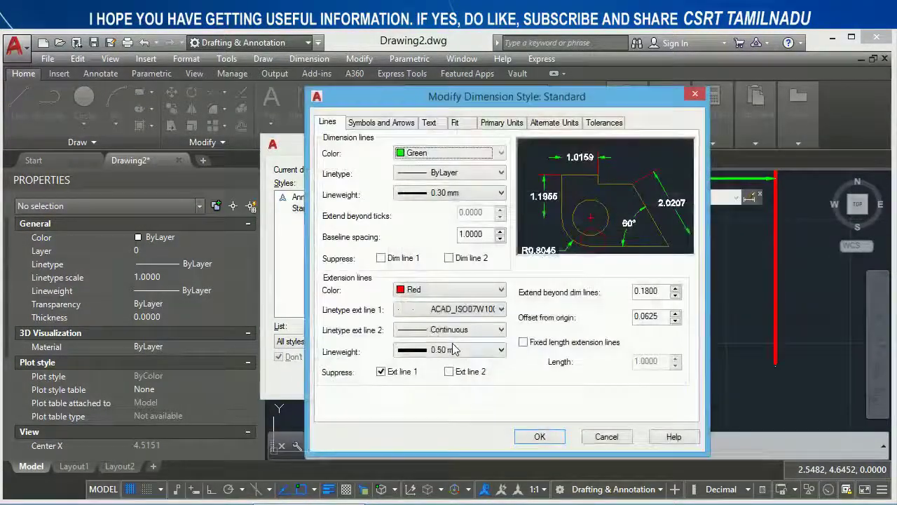
pyautogui.press('Return')
pyautogui.click(542, 377)
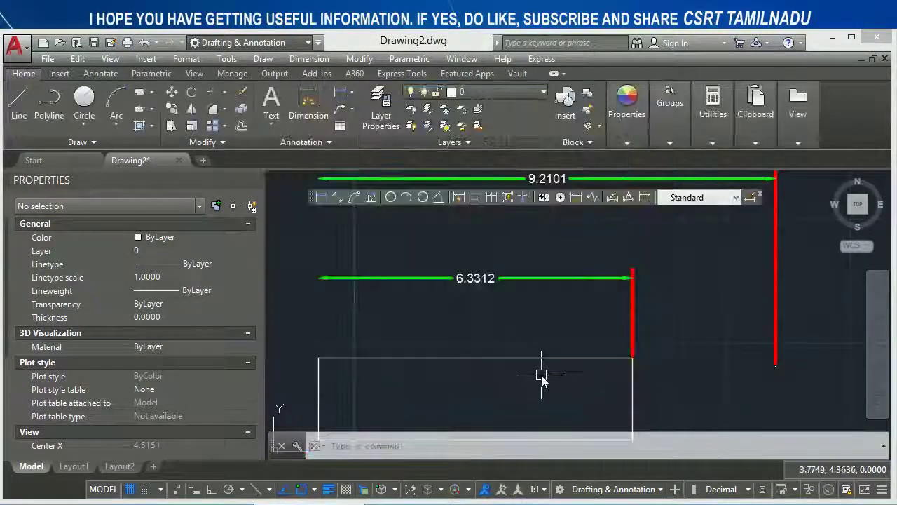
# Crossing-select the 6.3312 and 9.2101 dimensions and delete them.
pyautogui.scroll(-1, 541, 370)
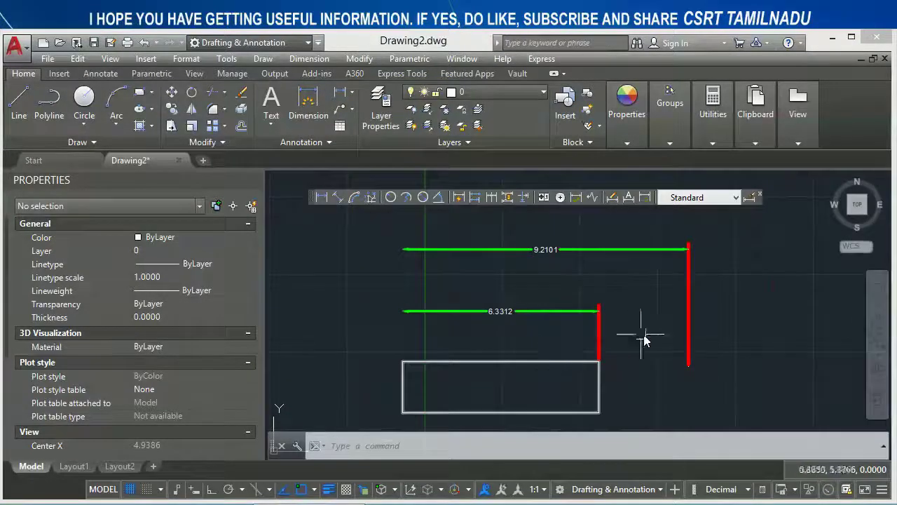
pyautogui.click(746, 369)
pyautogui.click(509, 238)
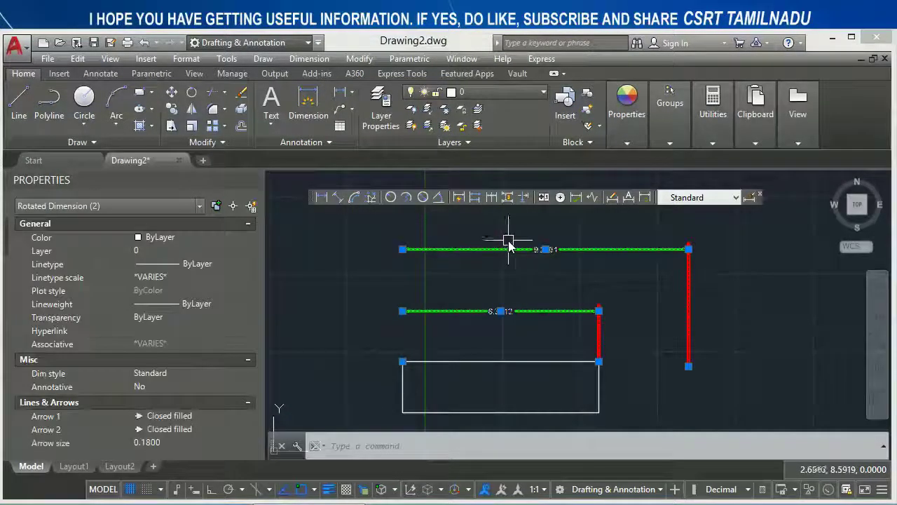
pyautogui.press('Delete')
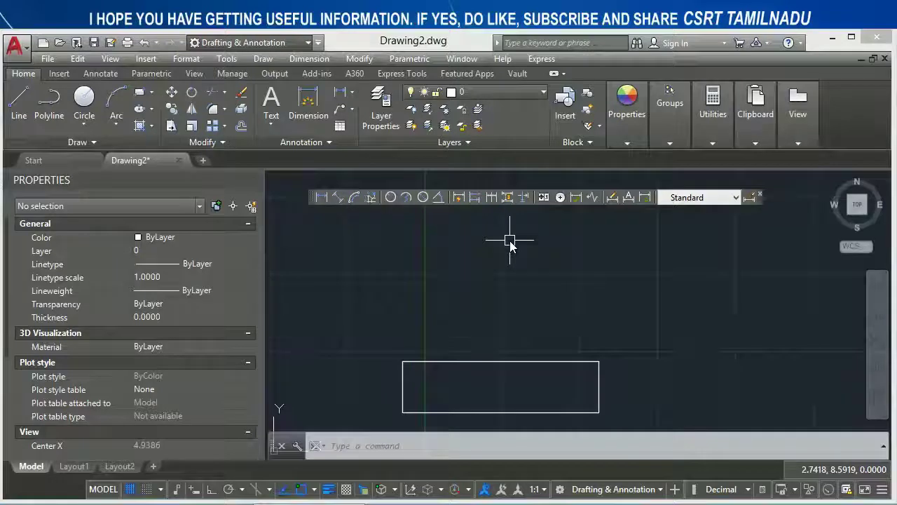
# Turn the DIMSD1 system variable on to suppress the first dimension line.
pyautogui.write('DIMSD')
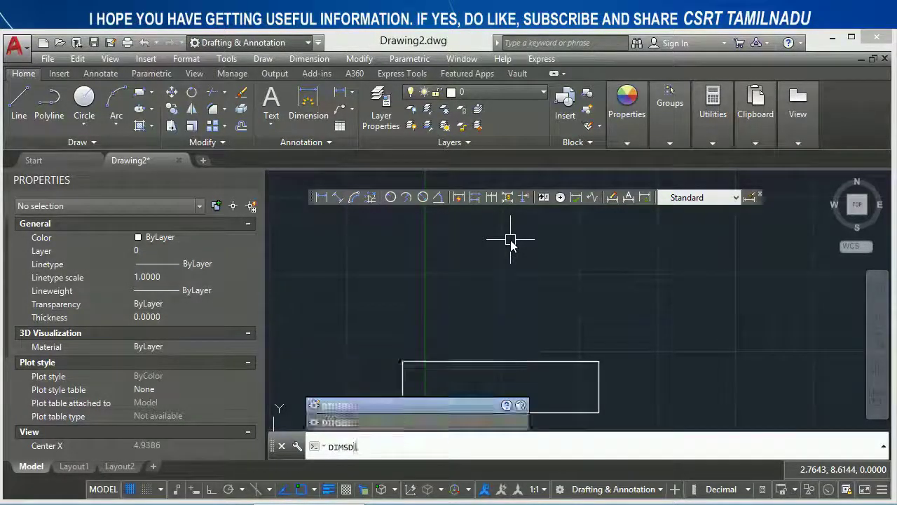
pyautogui.write('1')
pyautogui.press('Return')
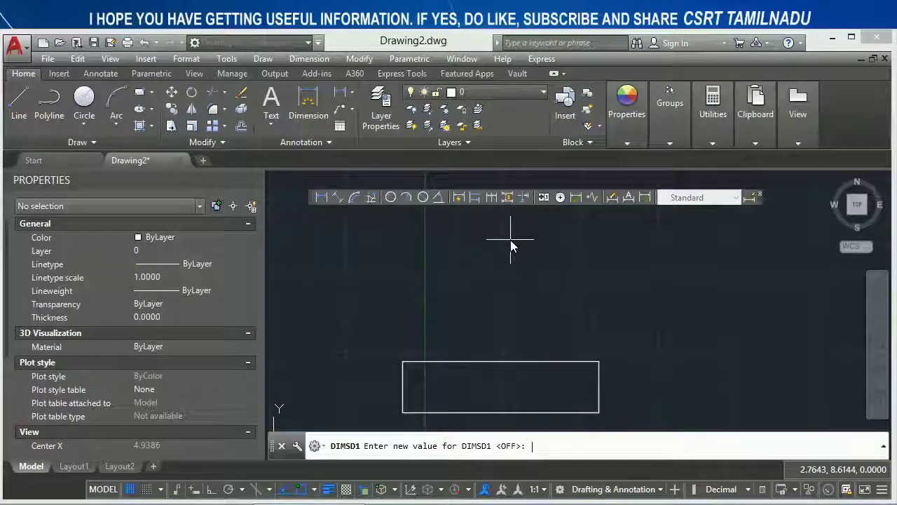
pyautogui.write('ON')
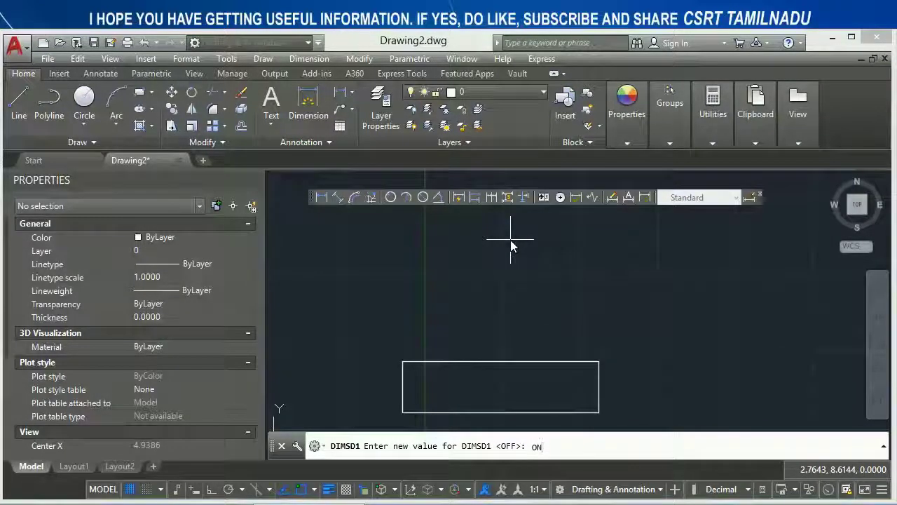
pyautogui.press('Return')
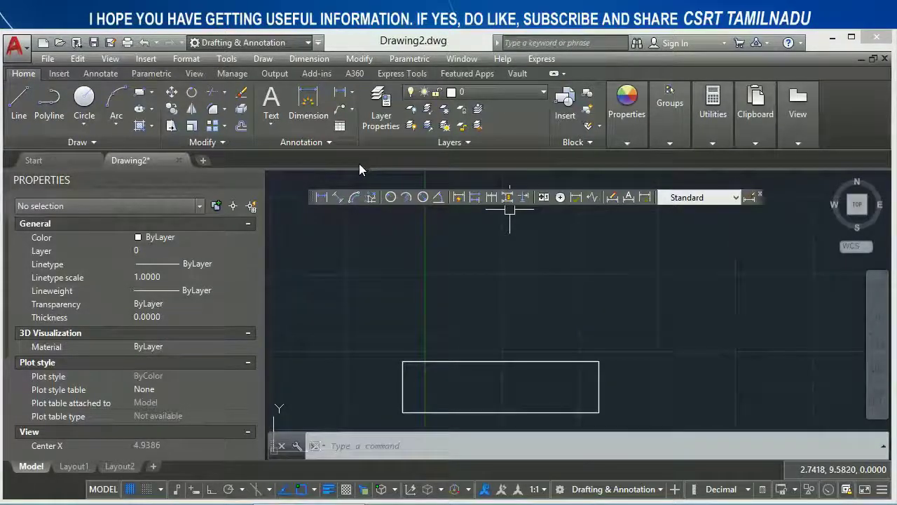
# Place a 5.6685 linear dimension along the rectangle's top edge, above it.
pyautogui.click(322, 198)
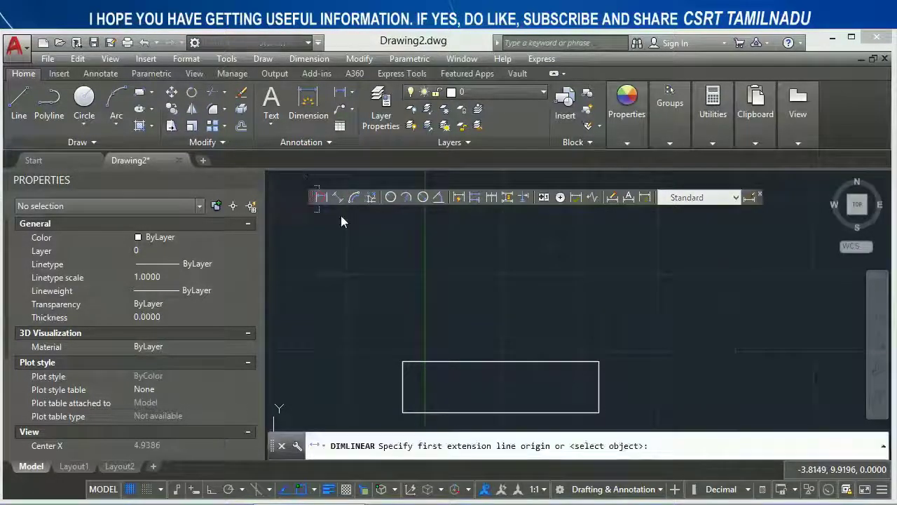
pyautogui.click(402, 363)
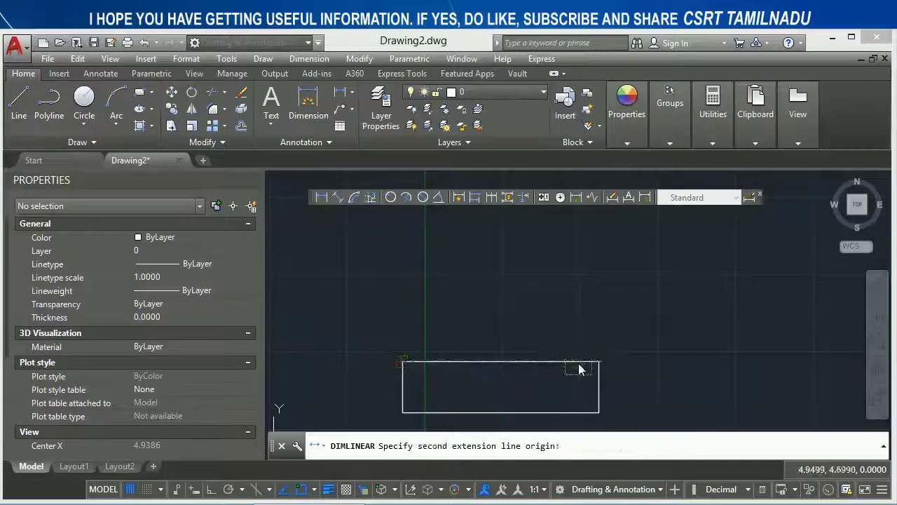
pyautogui.click(579, 363)
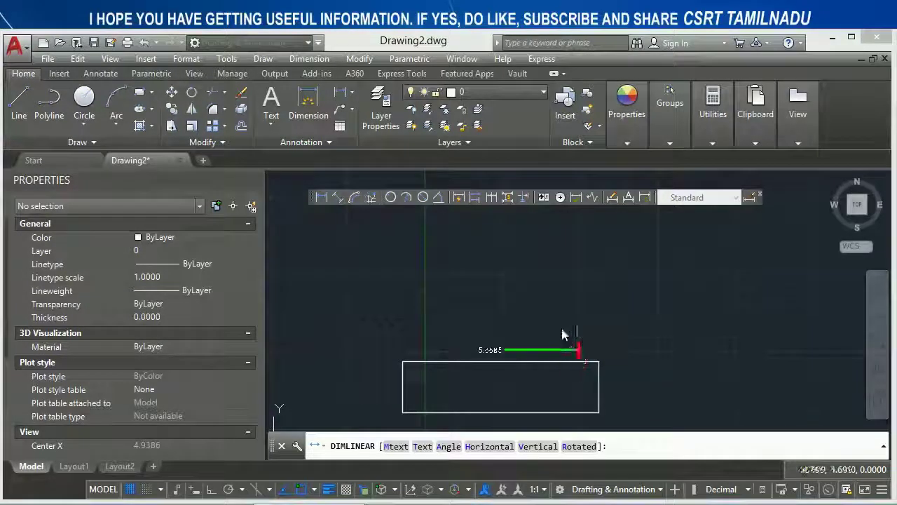
pyautogui.click(551, 302)
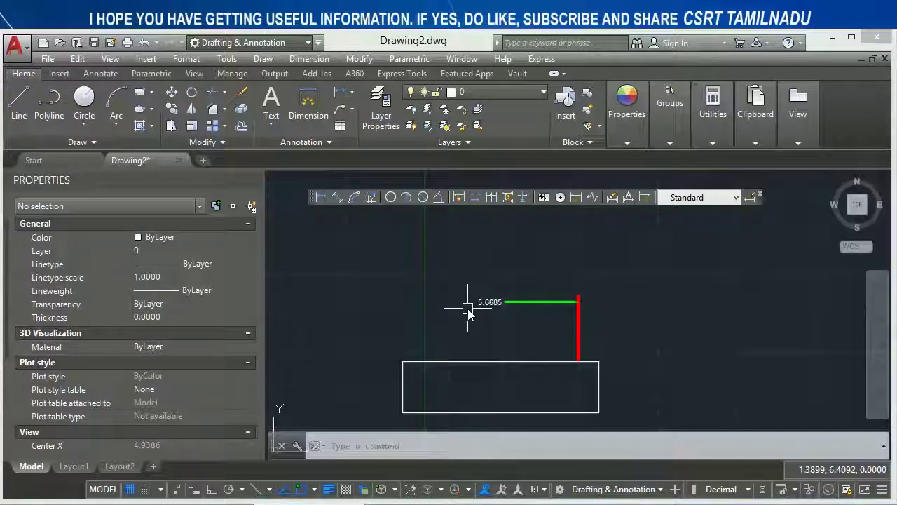
# Turn DIMSD2 on and erase the 5.6685 dimension.
pyautogui.write('DIMSD')
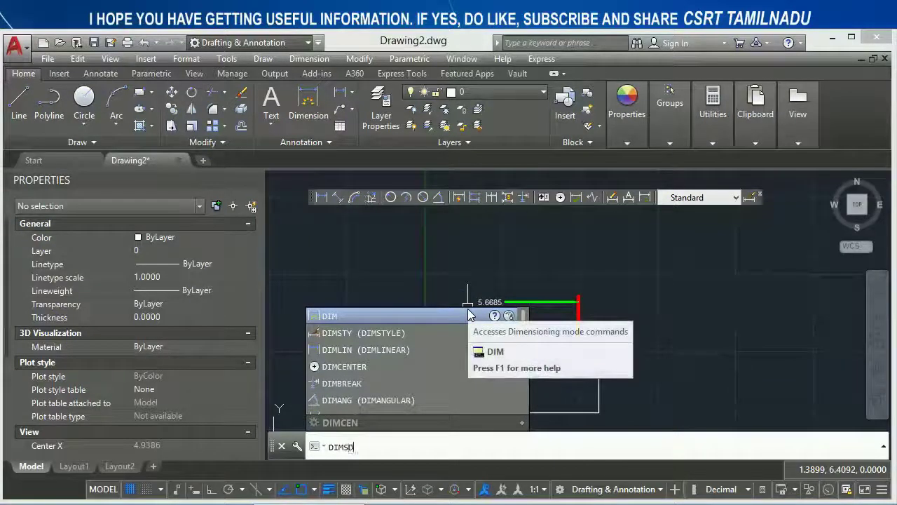
pyautogui.write('2')
pyautogui.press('Return')
pyautogui.write('on')
pyautogui.press('Return')
pyautogui.click(511, 301)
pyautogui.click(497, 260)
pyautogui.press('Delete')
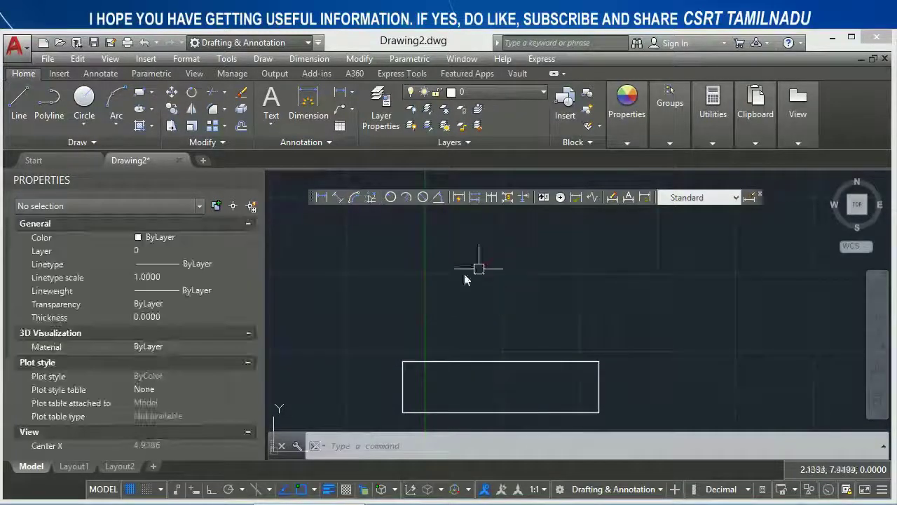
# Draw a test 8.0118 linear dimension above the rectangle, then erase it.
pyautogui.click(319, 198)
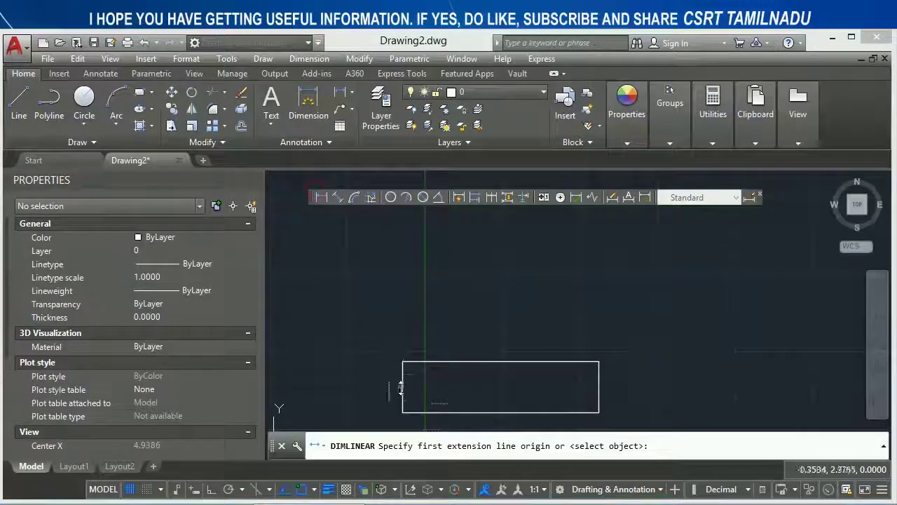
pyautogui.click(403, 362)
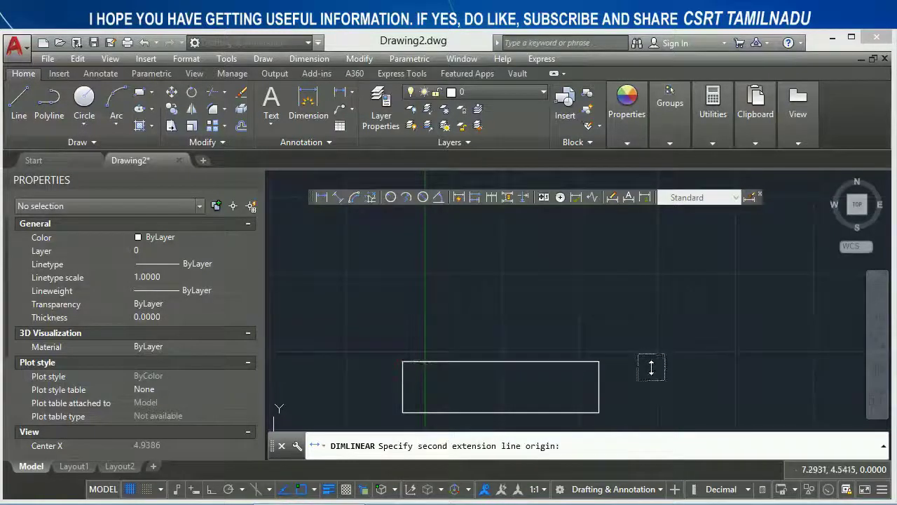
pyautogui.click(652, 366)
pyautogui.click(656, 262)
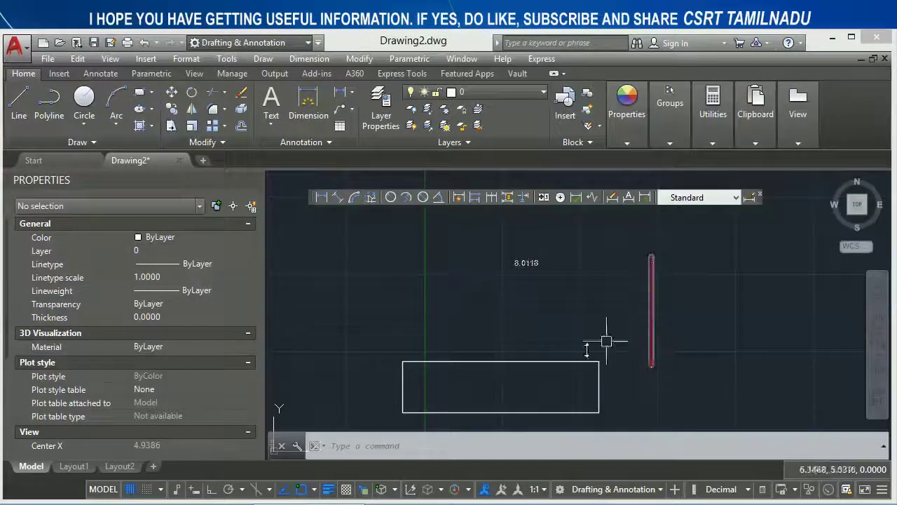
pyautogui.click(733, 321)
pyautogui.click(451, 262)
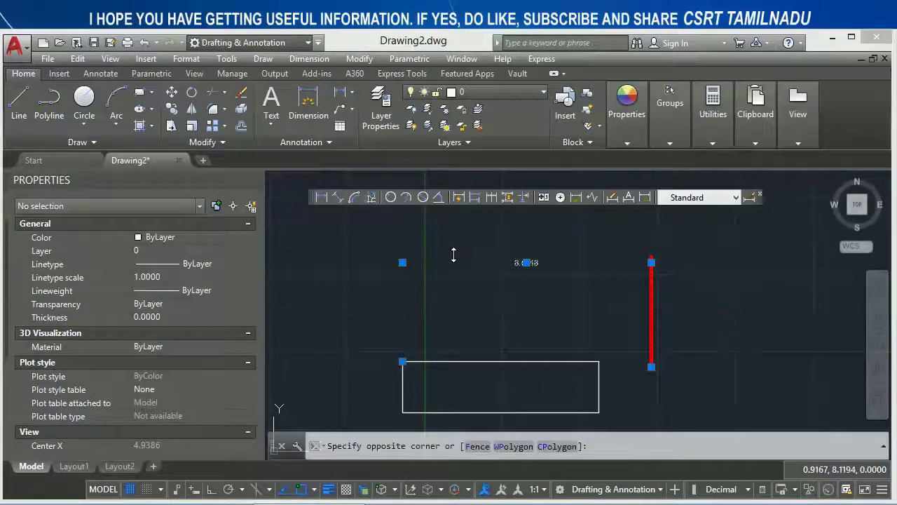
pyautogui.press('Delete')
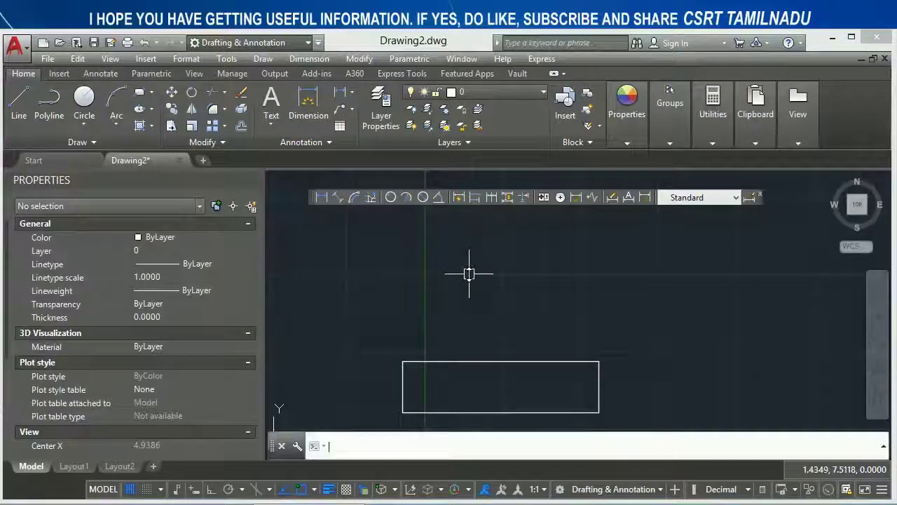
# Keep DIMSE1 on and place a 6.0159 test linear dimension near the top.
pyautogui.write('DIM')
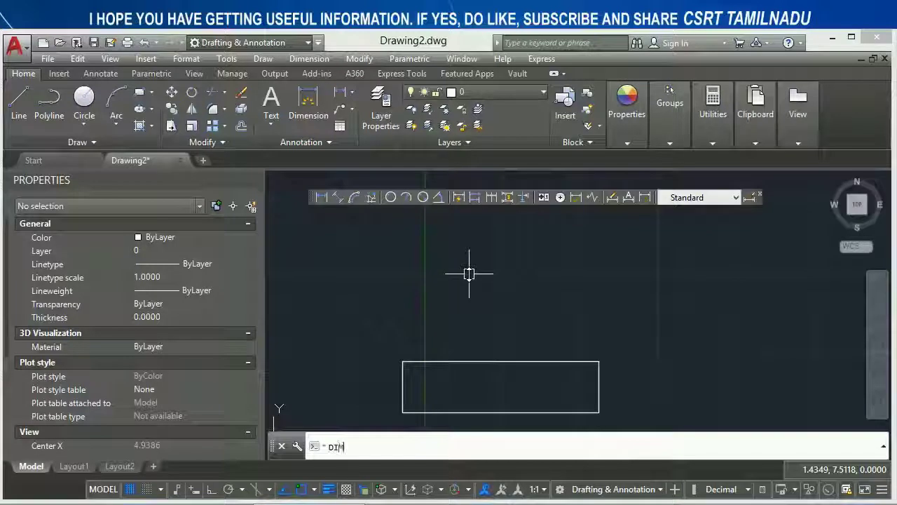
pyautogui.write('SE')
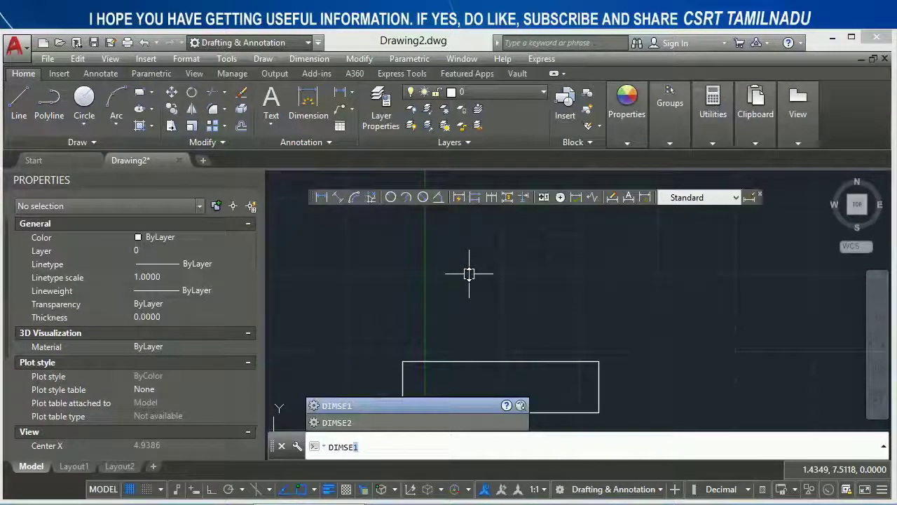
pyautogui.write('1')
pyautogui.press('Return')
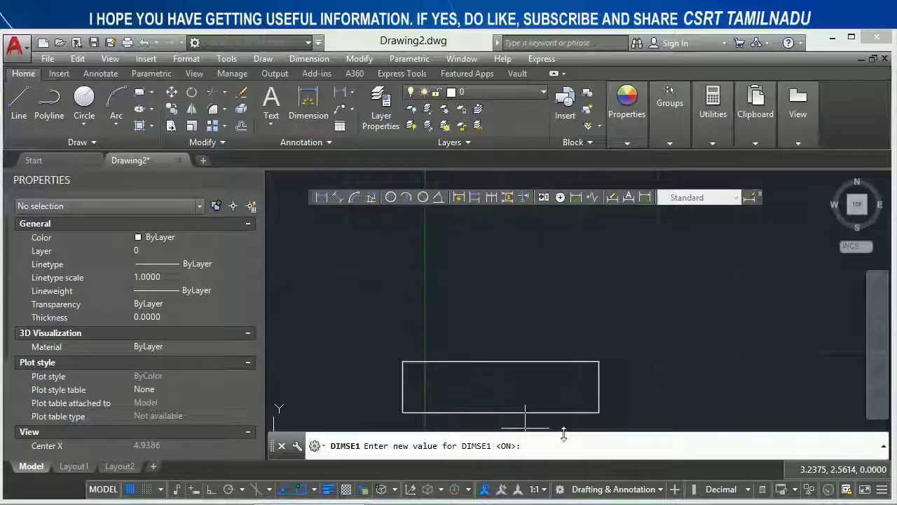
pyautogui.press('Return')
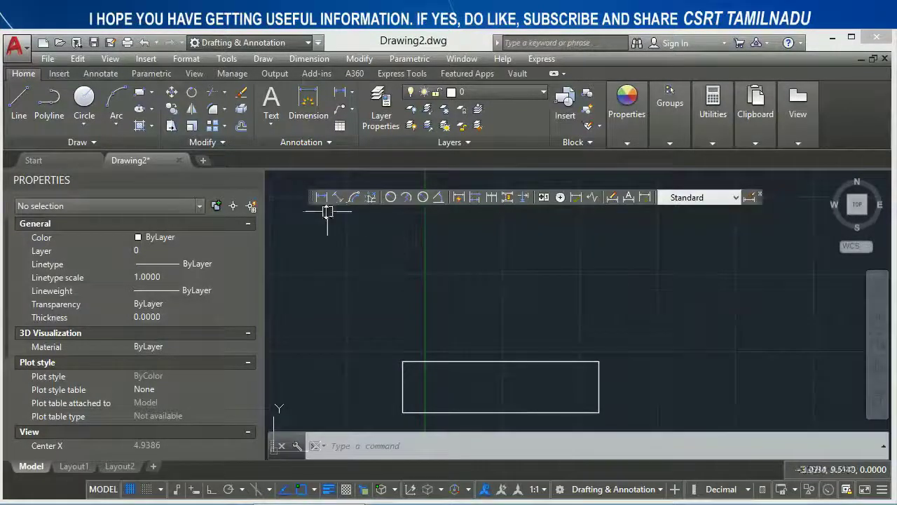
pyautogui.click(321, 197)
pyautogui.click(438, 315)
pyautogui.click(624, 324)
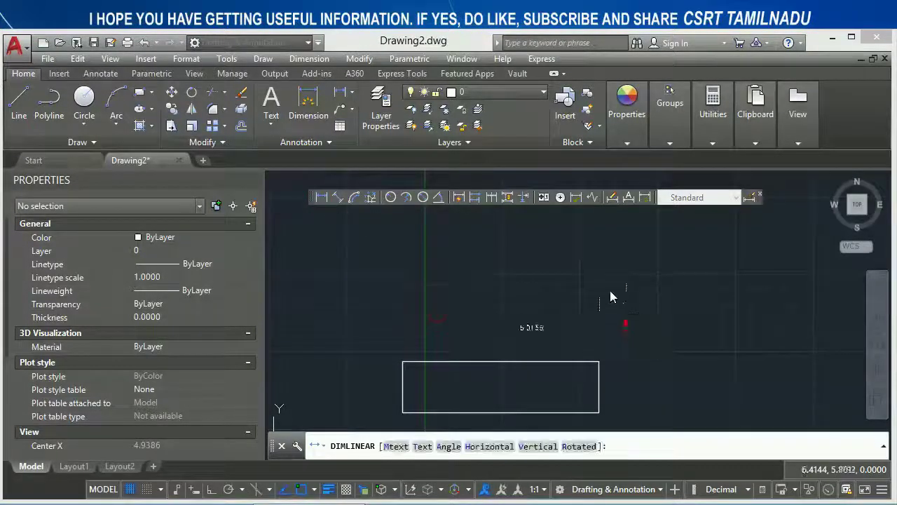
pyautogui.click(603, 242)
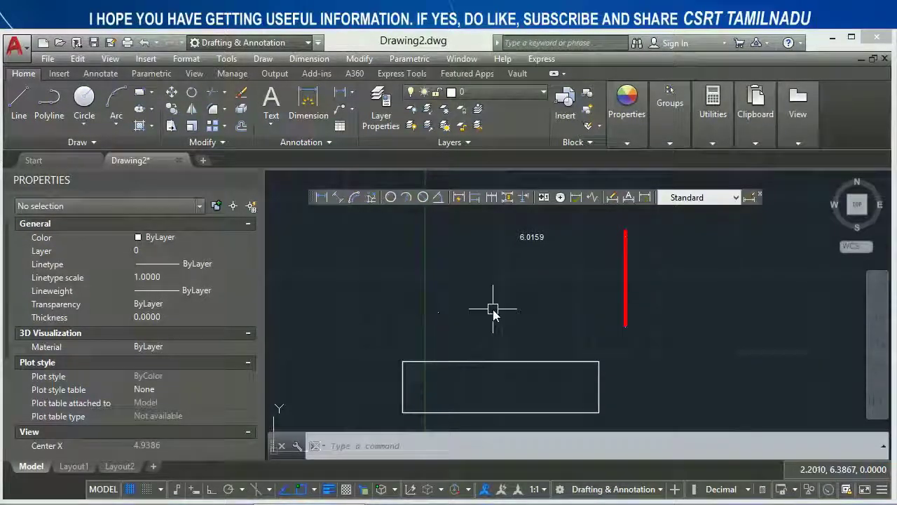
# Turn DIMSE2 on and erase the 6.0159 test dimension.
pyautogui.write('or DIMSE')
pyautogui.write('2')
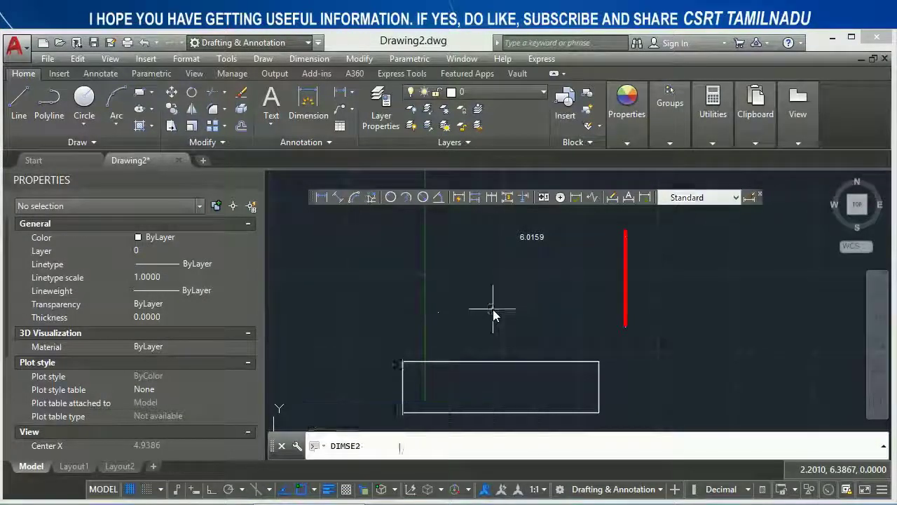
pyautogui.press('Return')
pyautogui.write('on')
pyautogui.press('Return')
pyautogui.click(751, 261)
pyautogui.click(537, 257)
pyautogui.press('Delete')
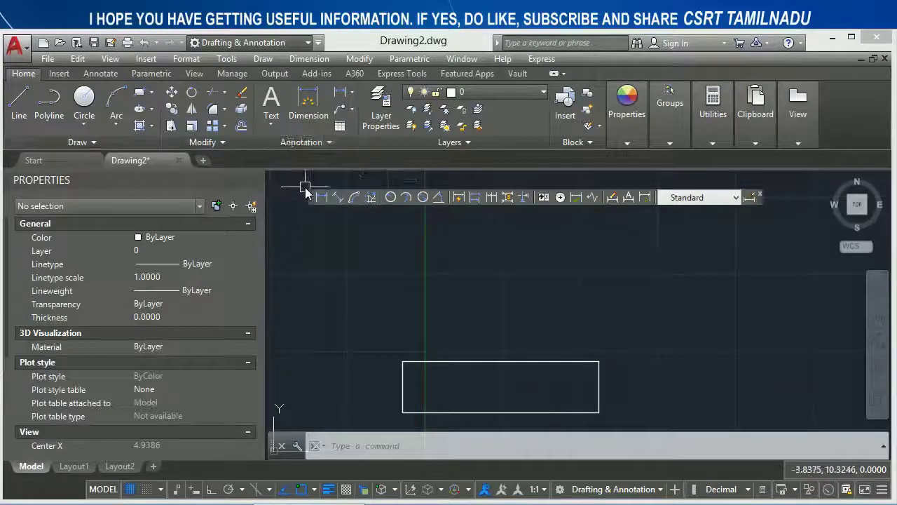
pyautogui.click(321, 197)
# Place a 7.0974 linear dimension above the rectangle, displayed as text only.
pyautogui.click(535, 328)
pyautogui.click(586, 328)
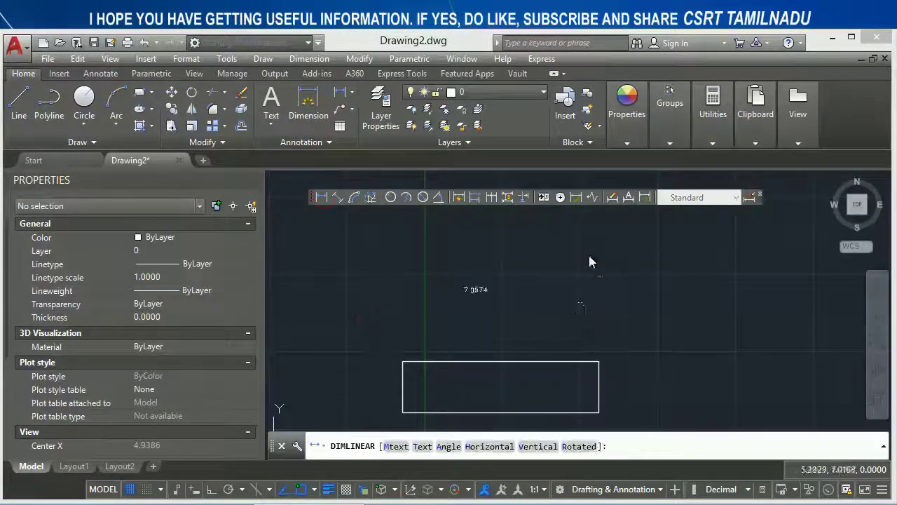
pyautogui.click(588, 236)
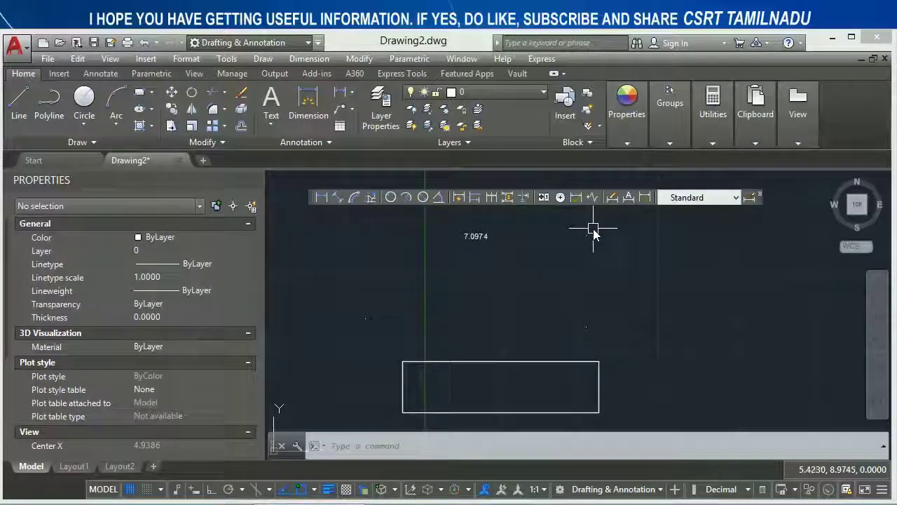
# Delete the <style overrides> in the Dimension Style Manager.
pyautogui.write('d')
pyautogui.press('Return')
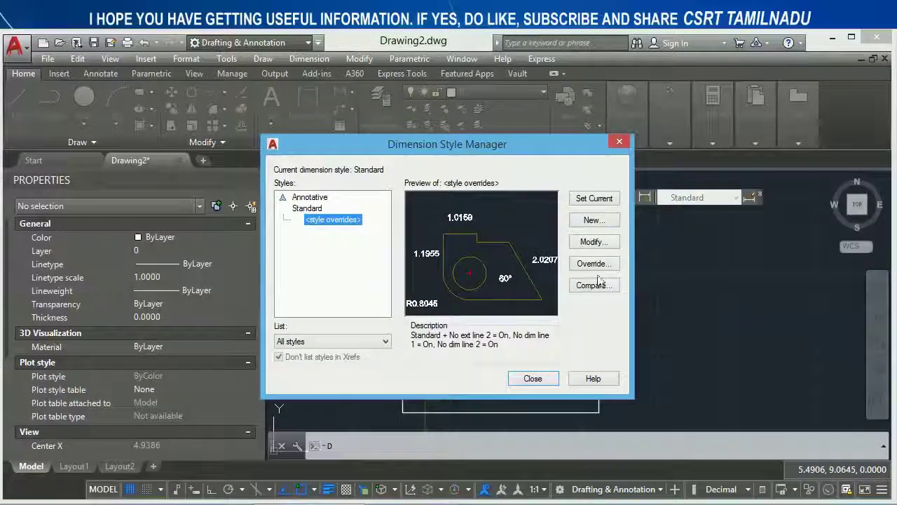
pyautogui.press('Delete')
pyautogui.press('Return')
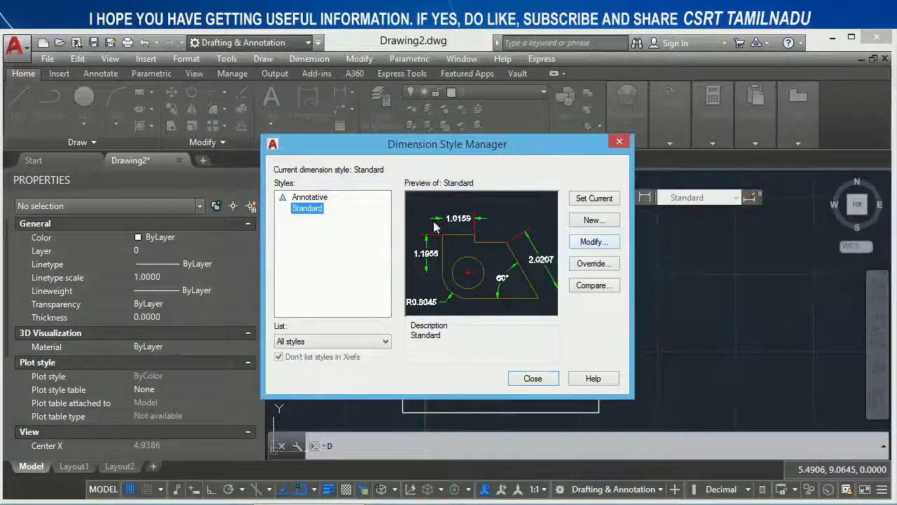
# Set Standard's Extend beyond dim lines value to 1.
pyautogui.click(614, 241)
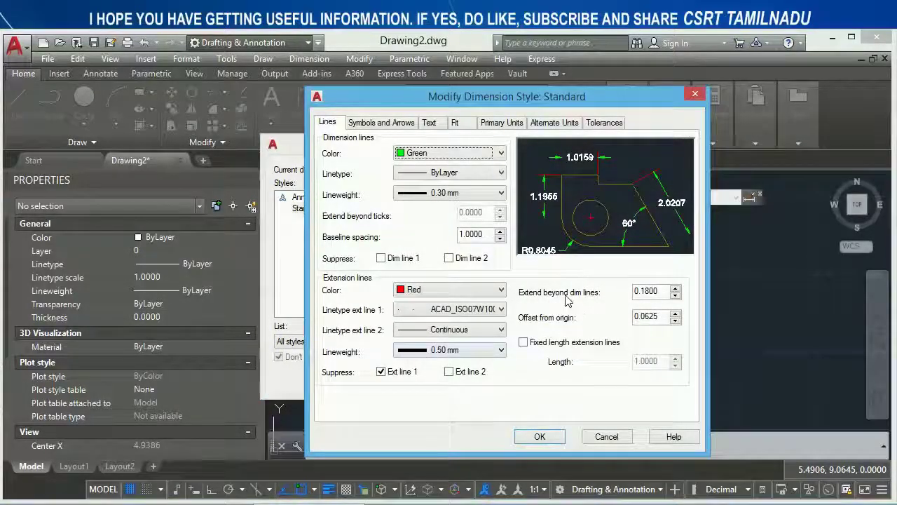
pyautogui.doubleClick(662, 295)
pyautogui.write('1')
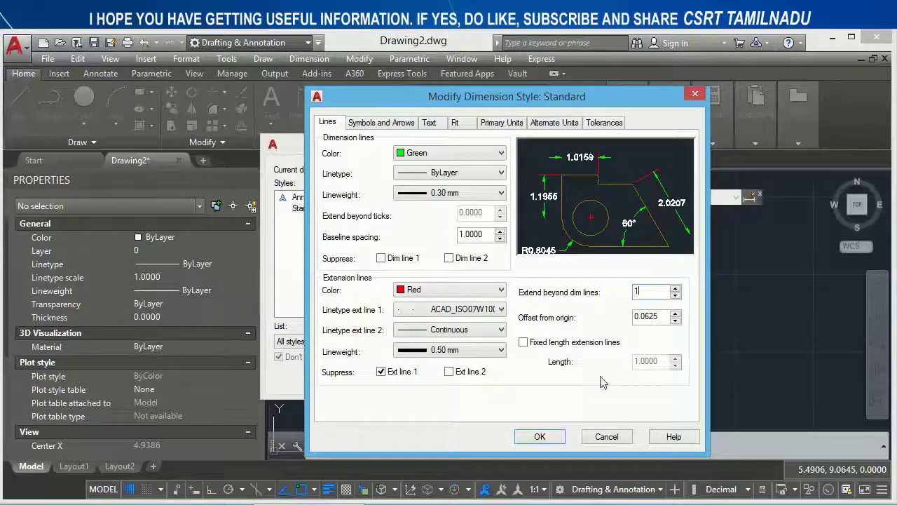
pyautogui.click(559, 438)
pyautogui.click(546, 375)
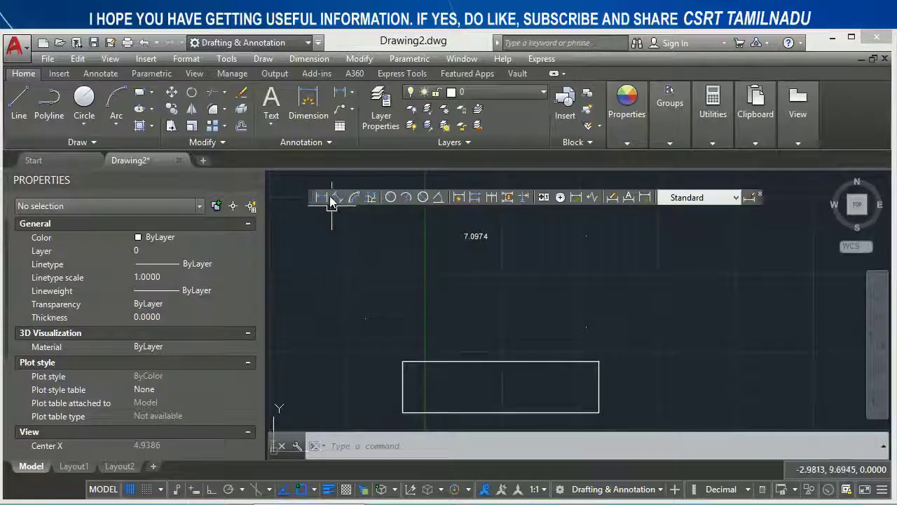
# Place a 5.9033 linear dimension above the rectangle with overshooting red extension lines.
pyautogui.click(328, 199)
pyautogui.click(403, 323)
pyautogui.click(574, 324)
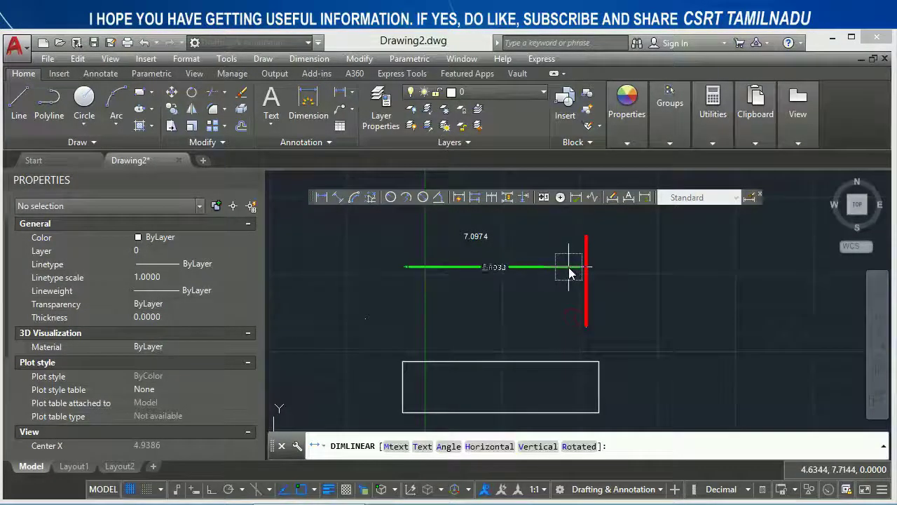
pyautogui.click(582, 266)
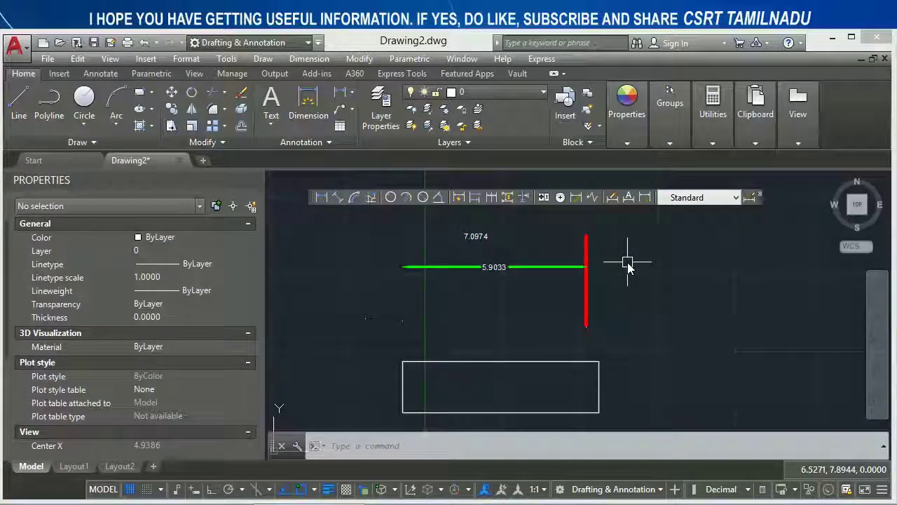
pyautogui.write('DIMEXE')
# Set DIMEXE to 0.2 to shorten the extension-line overshoot.
pyautogui.press('Return')
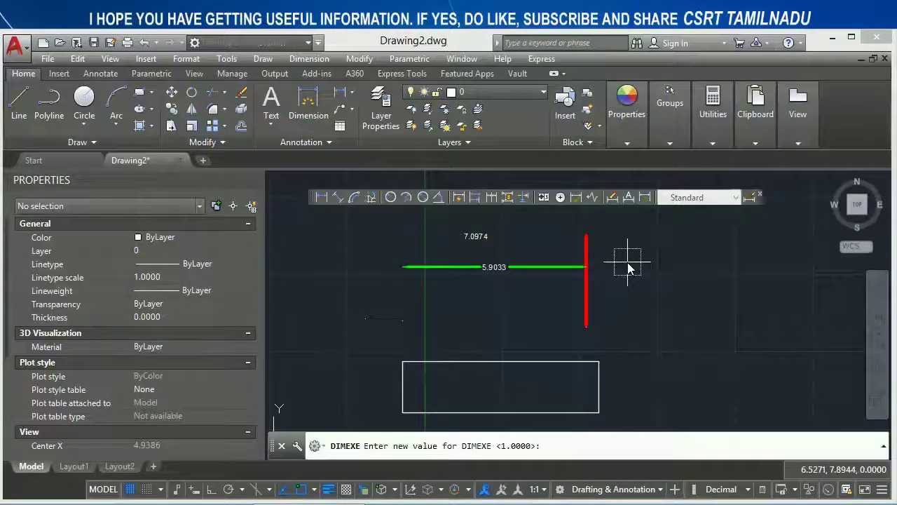
pyautogui.write('0.')
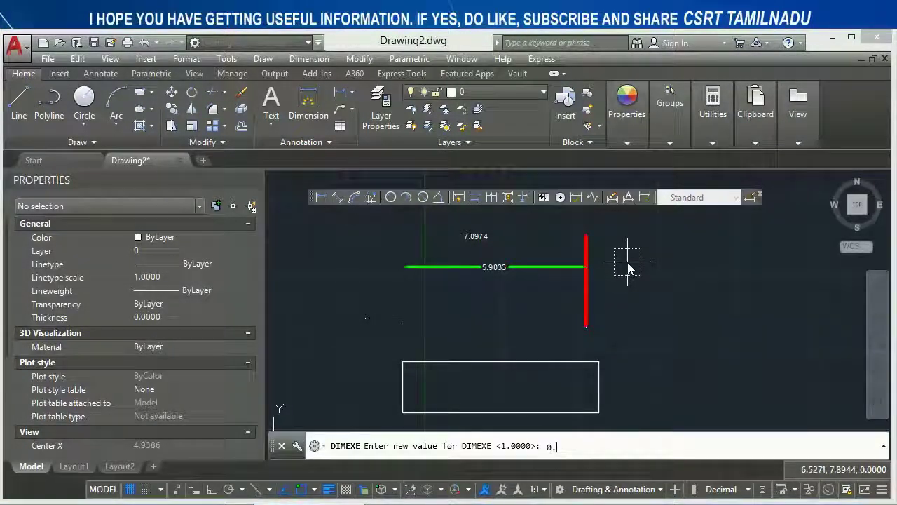
pyautogui.write('2')
pyautogui.press('Return')
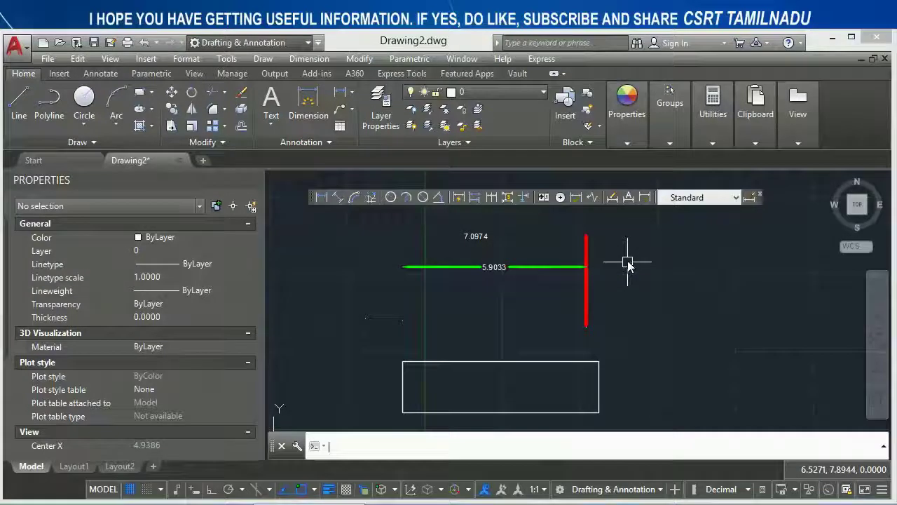
# Place a 3.7177 linear dimension to the right of the 5.9033 one.
pyautogui.click(324, 197)
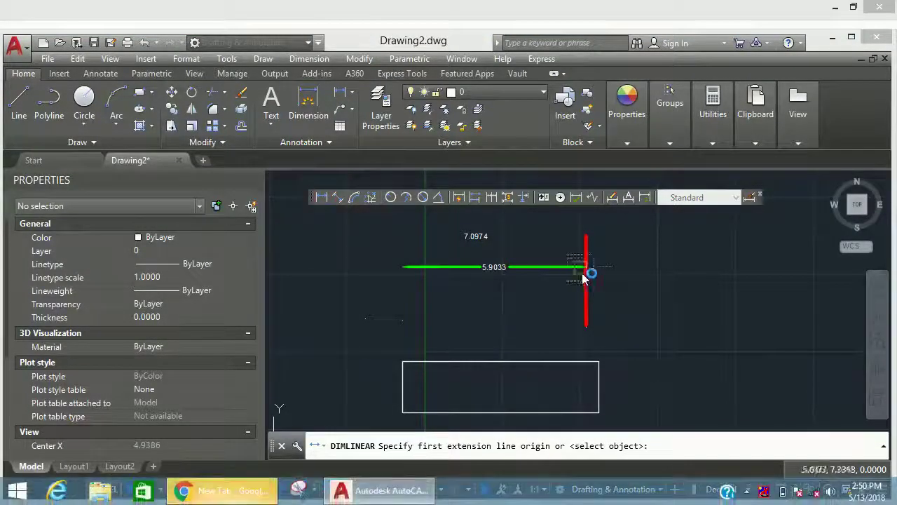
pyautogui.click(629, 310)
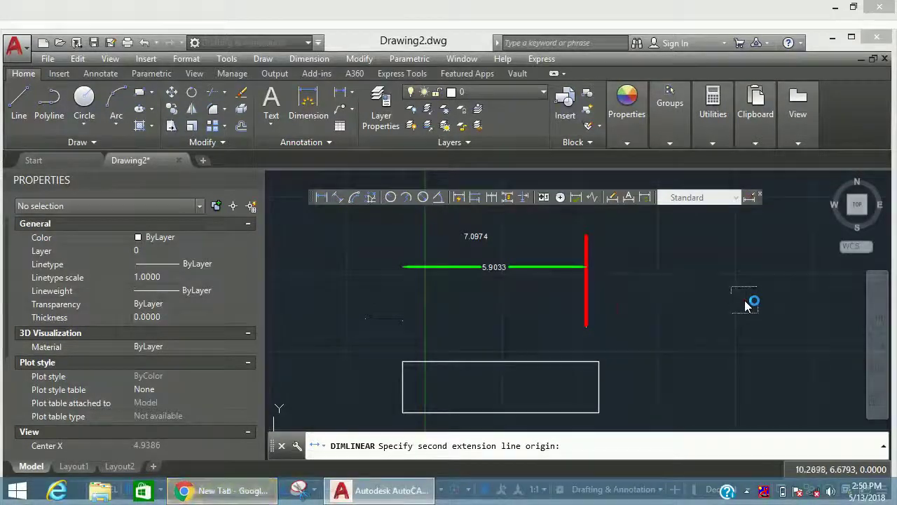
pyautogui.click(746, 302)
pyautogui.click(729, 240)
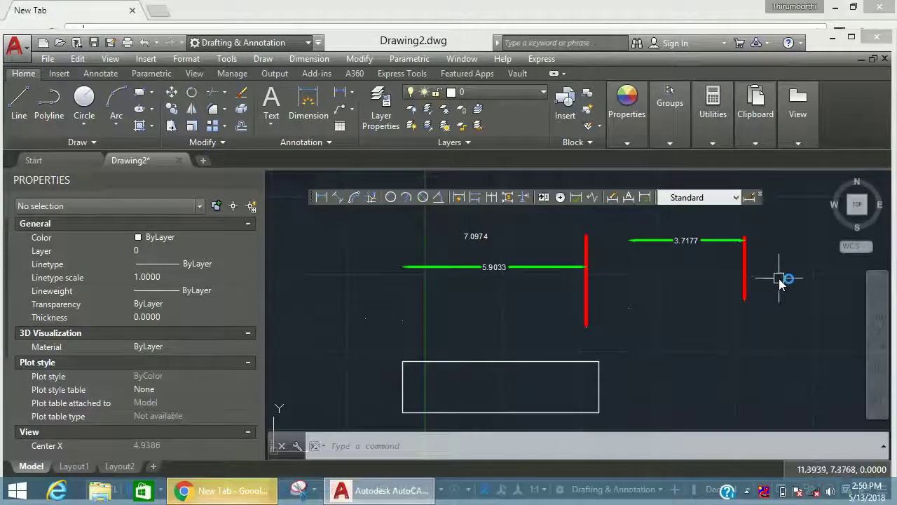
# Change the Standard style's Offset from origin value to 1 on the Lines tab.
pyautogui.write('d')
pyautogui.press('Return')
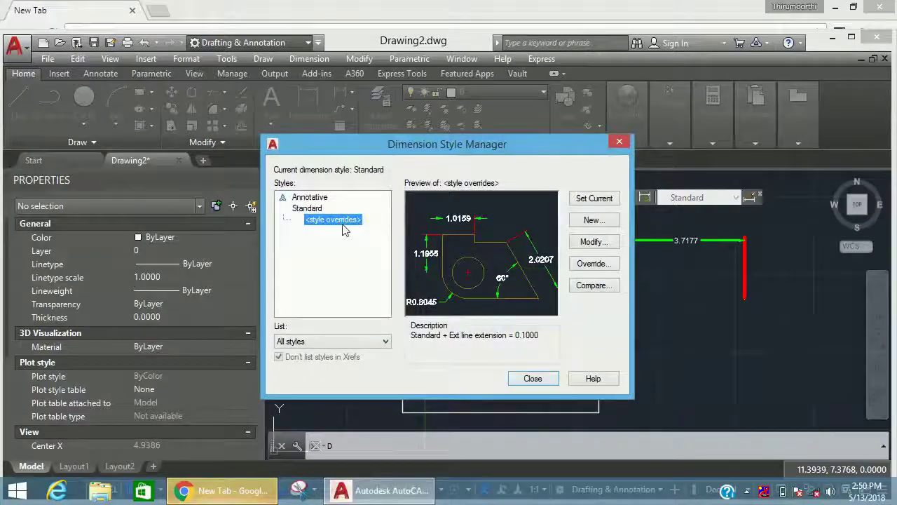
pyautogui.click(314, 208)
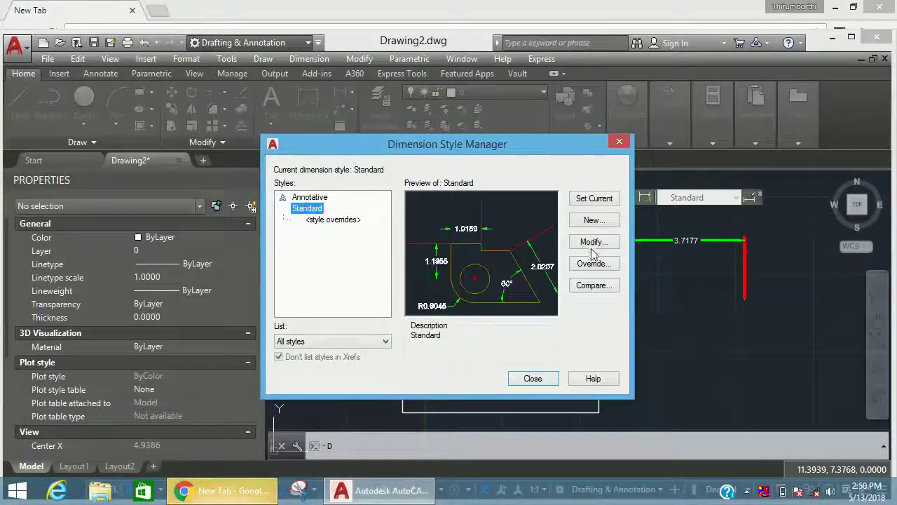
pyautogui.click(593, 243)
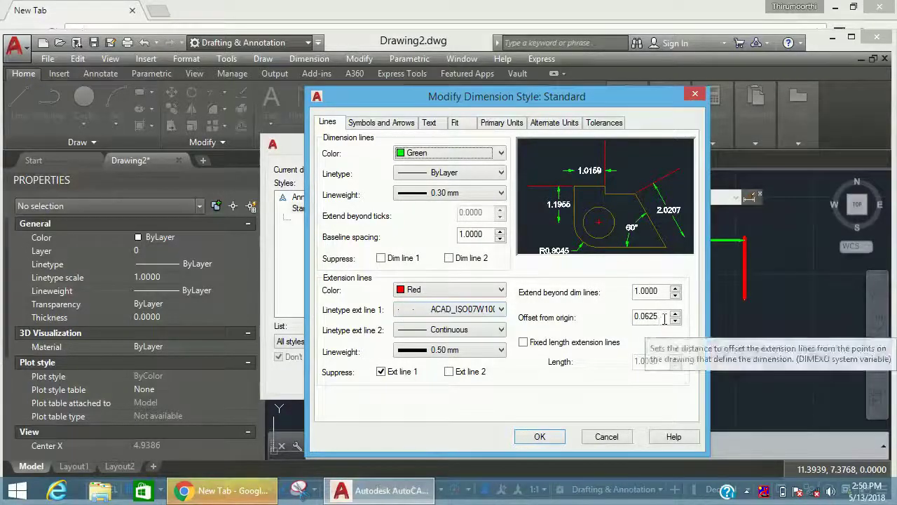
pyautogui.moveTo(664, 319); pyautogui.dragTo(609, 320)
pyautogui.write('1')
pyautogui.click(539, 437)
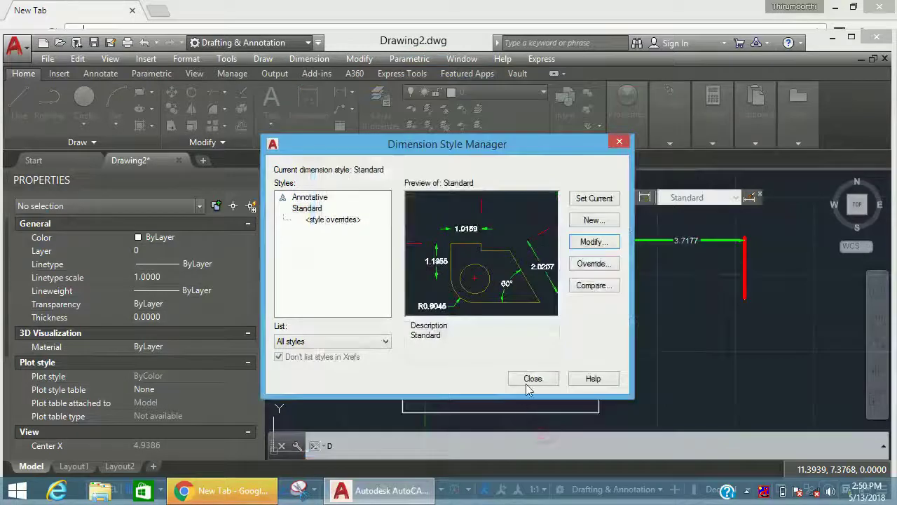
pyautogui.click(535, 377)
pyautogui.click(738, 317)
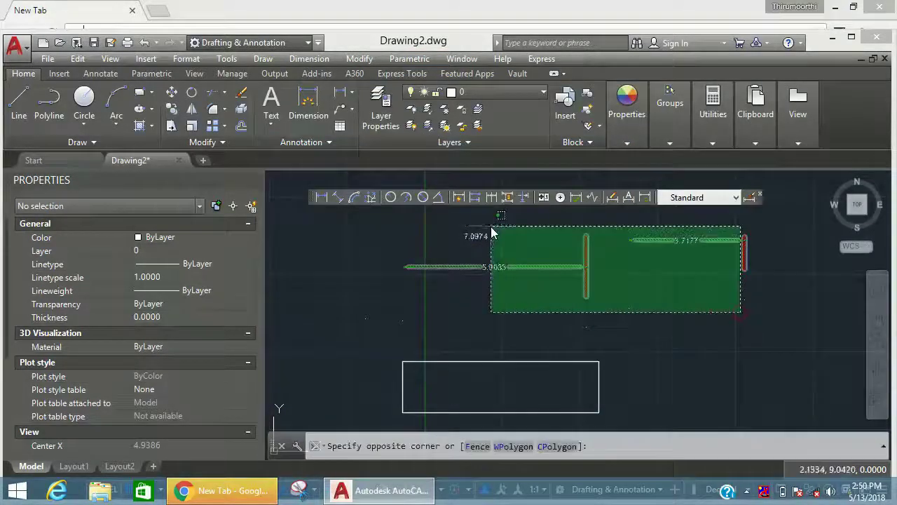
# Erase the old dimensions and recentre the rectangle in the view.
pyautogui.click(495, 227)
pyautogui.press('Delete')
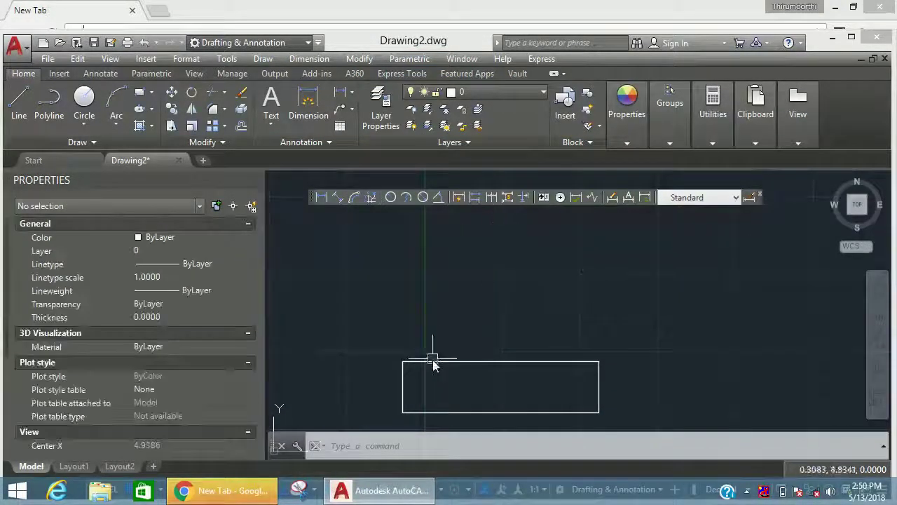
pyautogui.moveTo(350, 261); pyautogui.dragTo(324, 203, button='middle')
# Dimension the rectangle's top edge corner to corner with a 6.3312 linear dimension placed above.
pyautogui.click(322, 199)
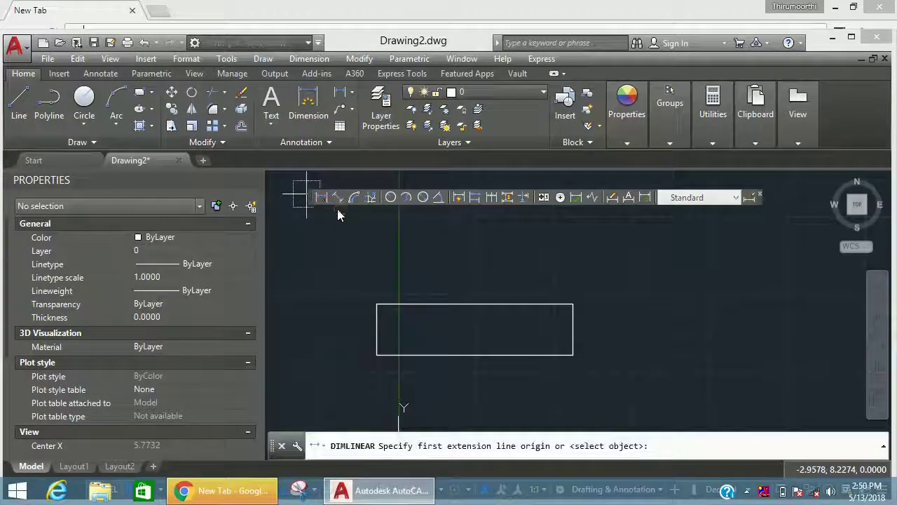
pyautogui.click(376, 307)
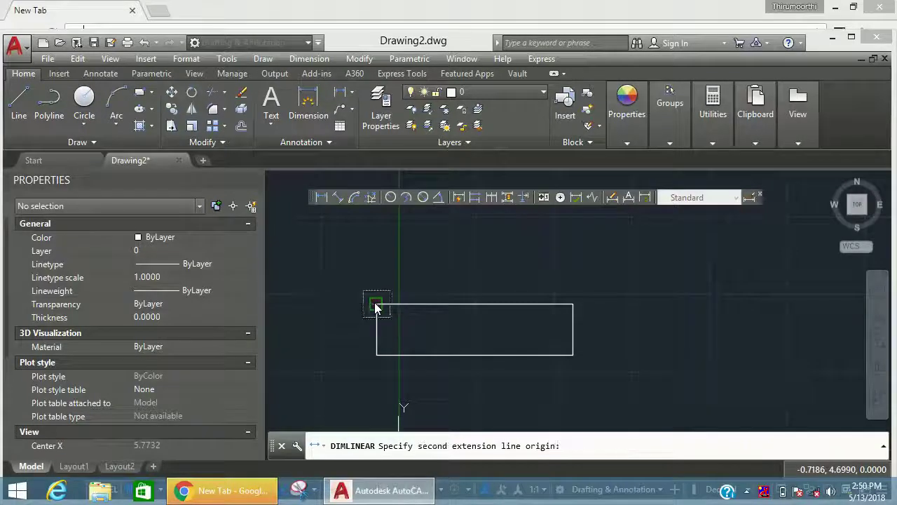
pyautogui.click(567, 306)
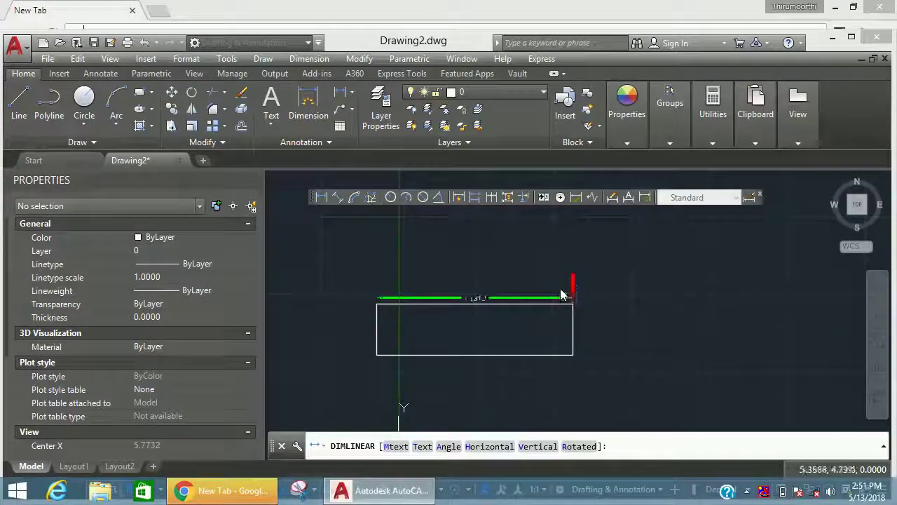
pyautogui.click(554, 239)
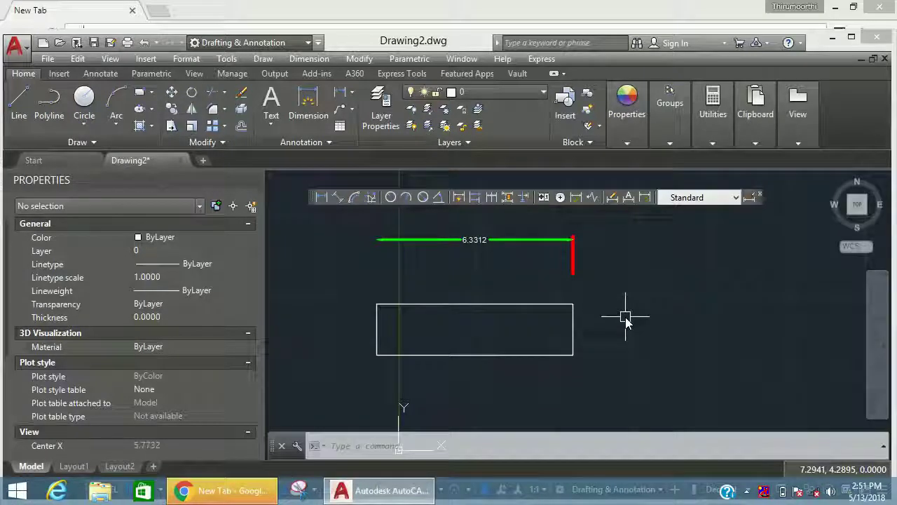
pyautogui.write('DIMEX')
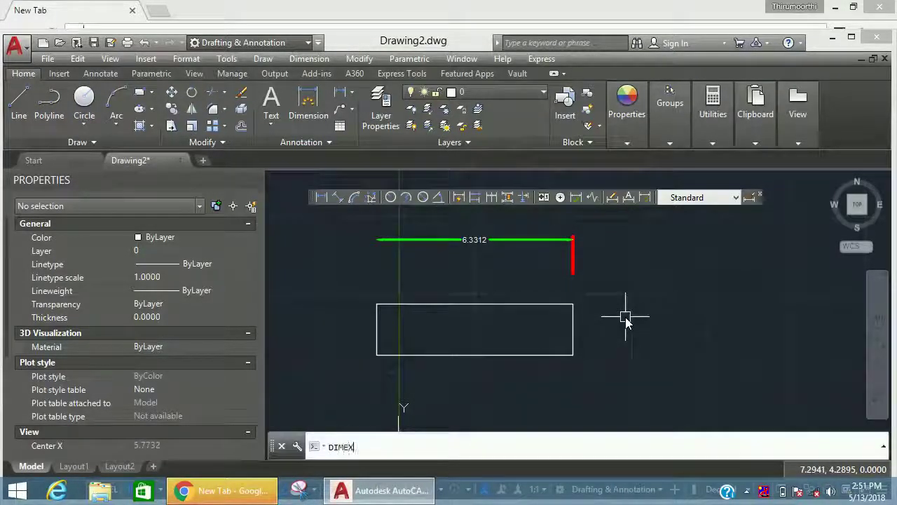
pyautogui.write('O')
# Set DIMEXO to 0, then dimension the right side at 1.6581 from top-right to bottom-right corner.
pyautogui.press('Return')
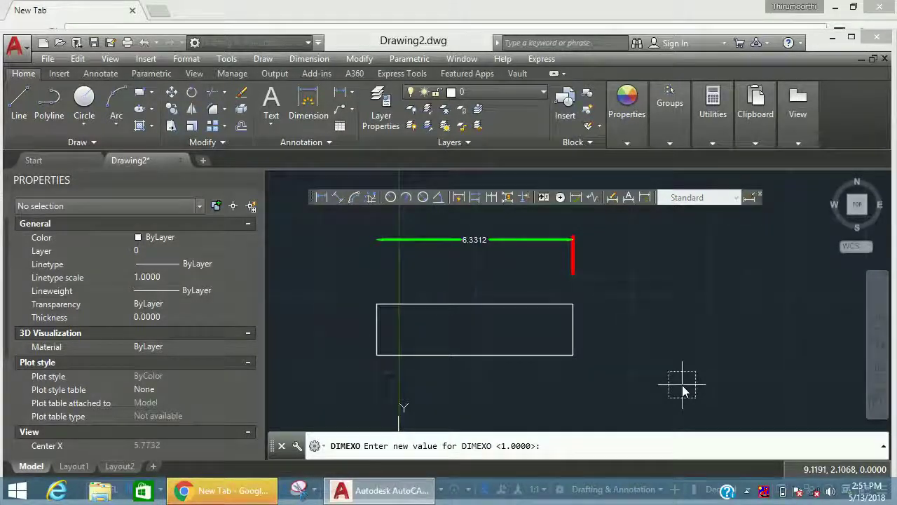
pyautogui.press('Return')
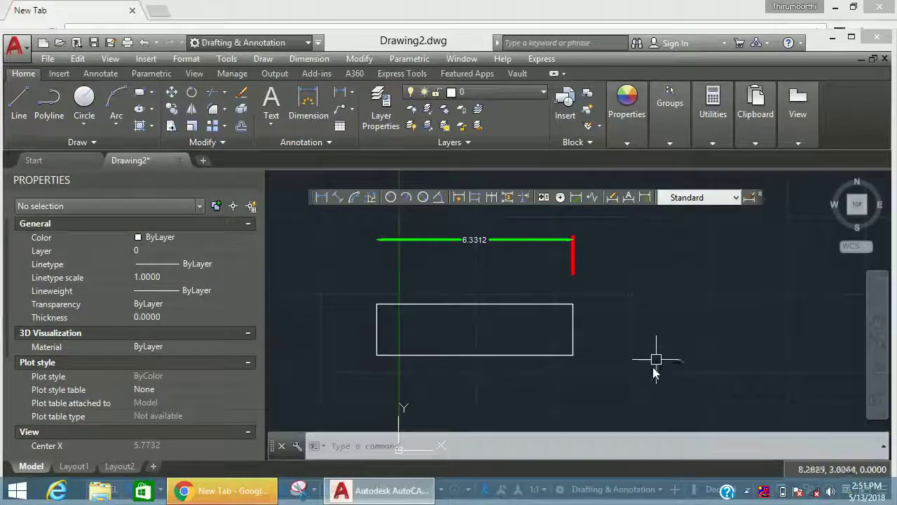
pyautogui.click(321, 197)
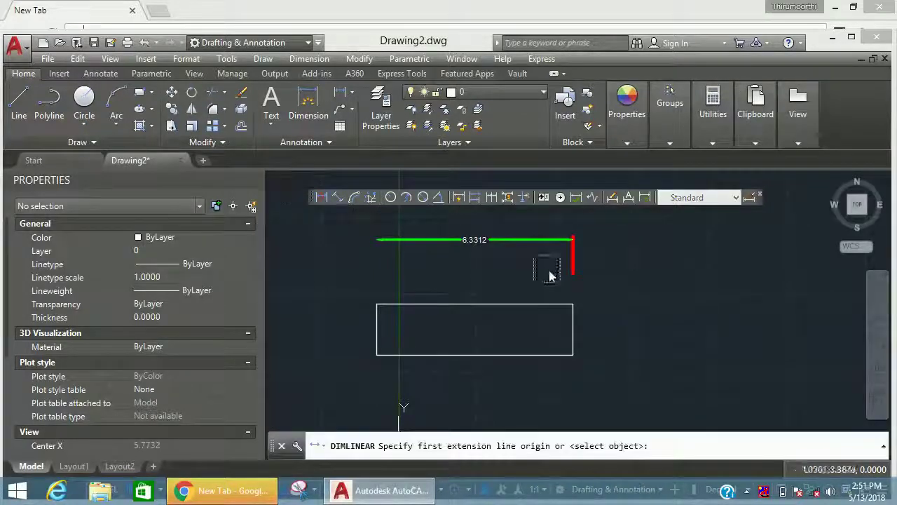
pyautogui.click(571, 307)
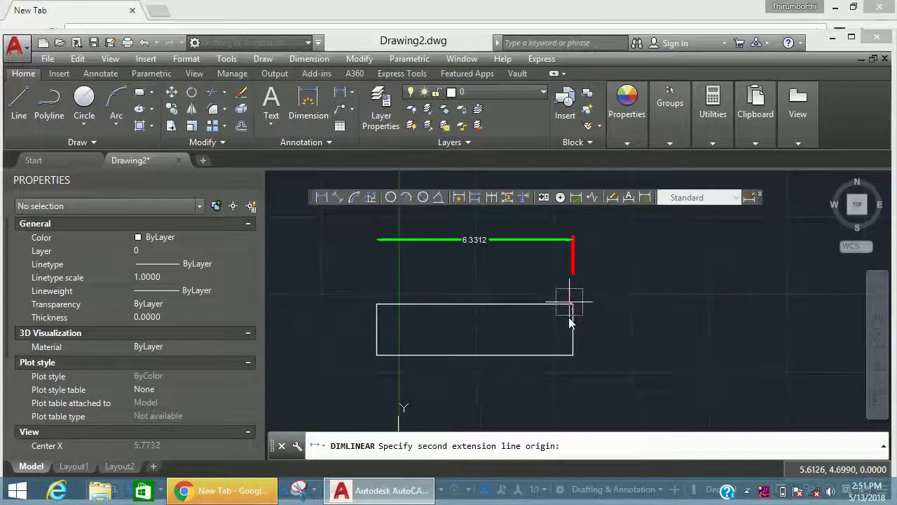
pyautogui.click(572, 354)
pyautogui.click(631, 351)
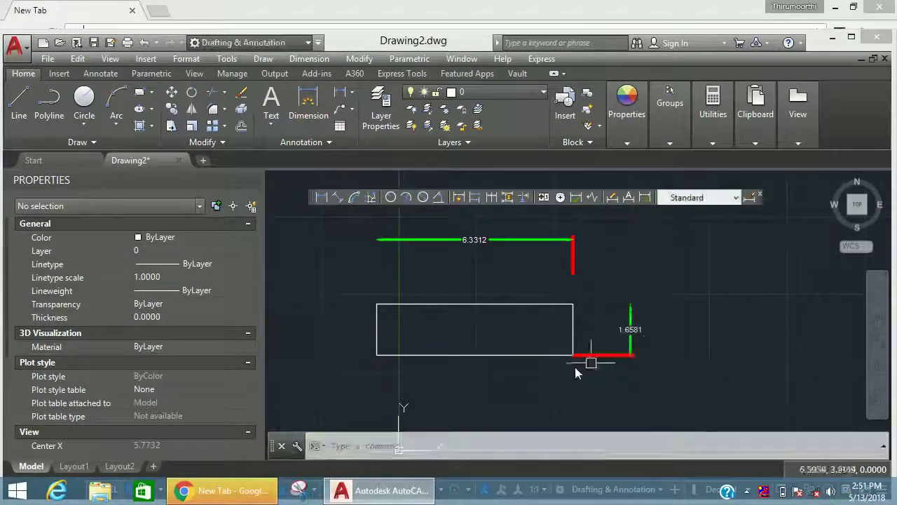
pyautogui.scroll(2, 573, 357)
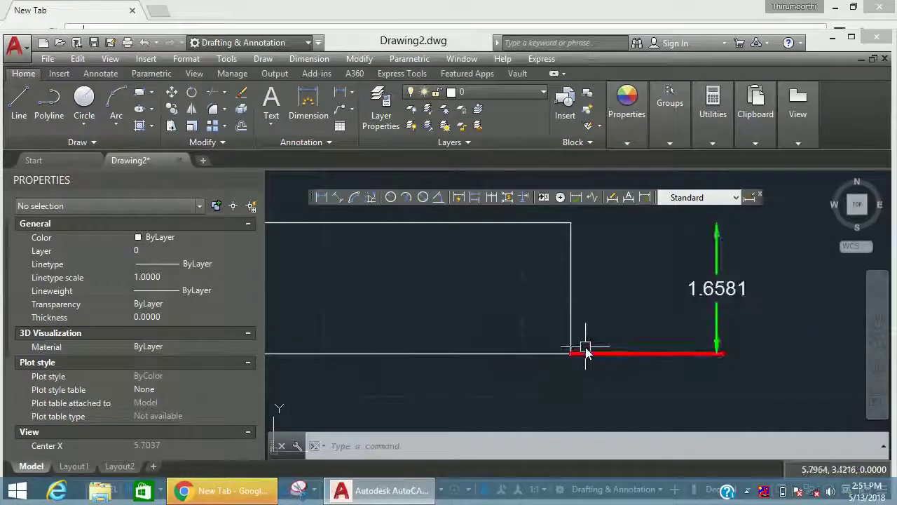
# Enable fixed-length extension lines with length 2 in the Standard dimension style.
pyautogui.write('d')
pyautogui.press('Return')
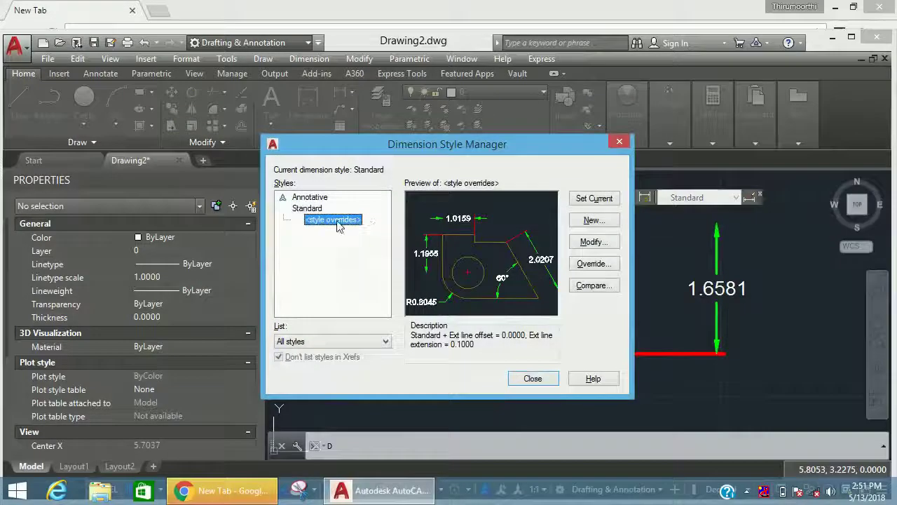
pyautogui.click(312, 209)
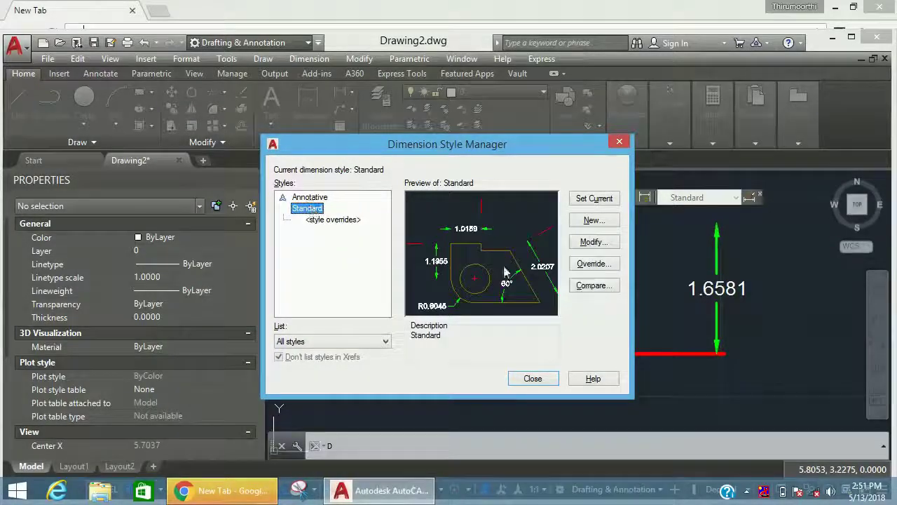
pyautogui.click(590, 242)
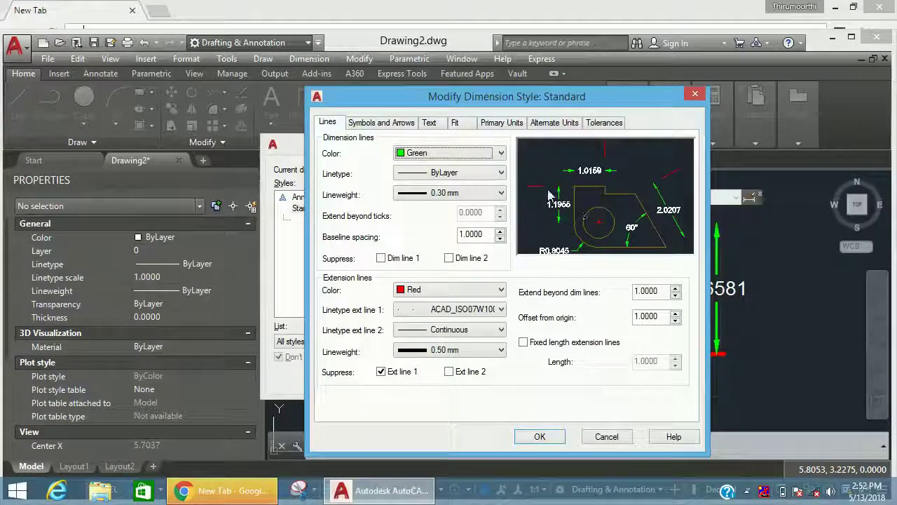
pyautogui.click(524, 342)
pyautogui.doubleClick(659, 362)
pyautogui.write('2')
pyautogui.click(562, 435)
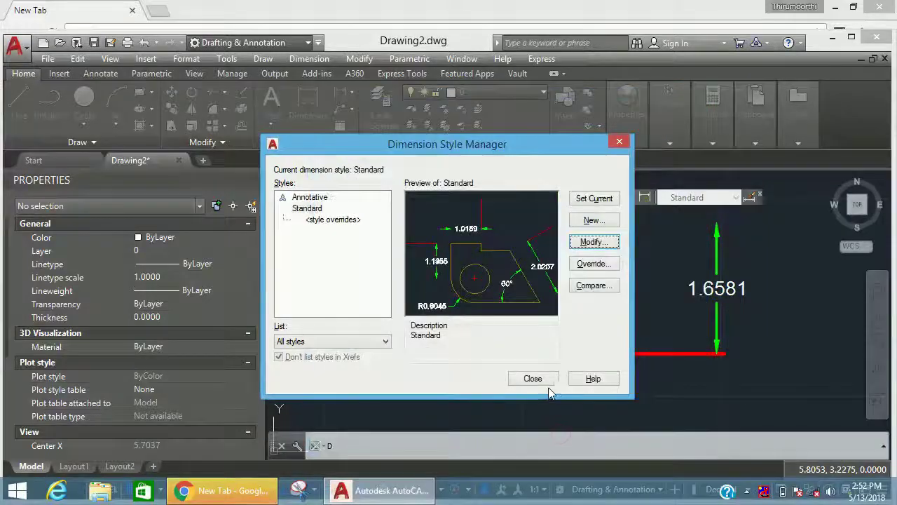
pyautogui.click(533, 379)
pyautogui.scroll(-3, 555, 375)
pyautogui.scroll(-2, 655, 400)
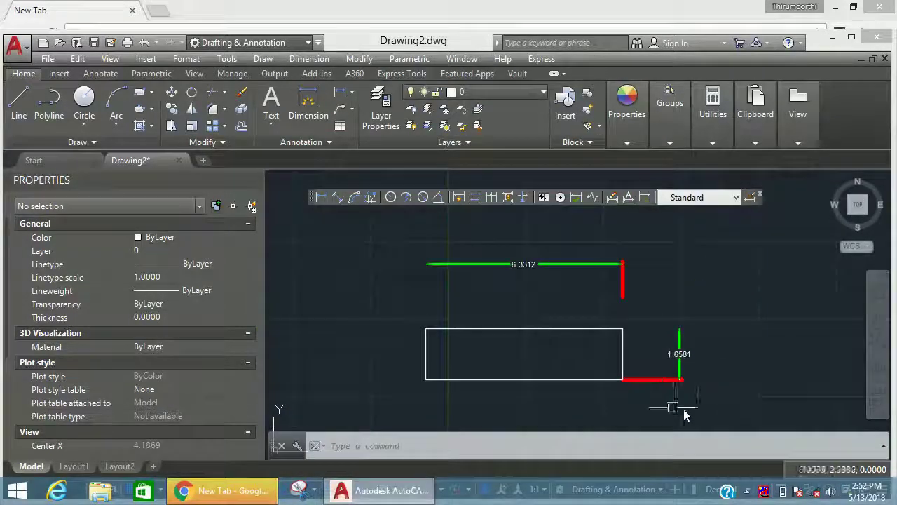
# Erase both the vertical and horizontal dimensions.
pyautogui.click(700, 410)
pyautogui.click(657, 300)
pyautogui.click(657, 307)
pyautogui.click(469, 240)
pyautogui.press('Delete')
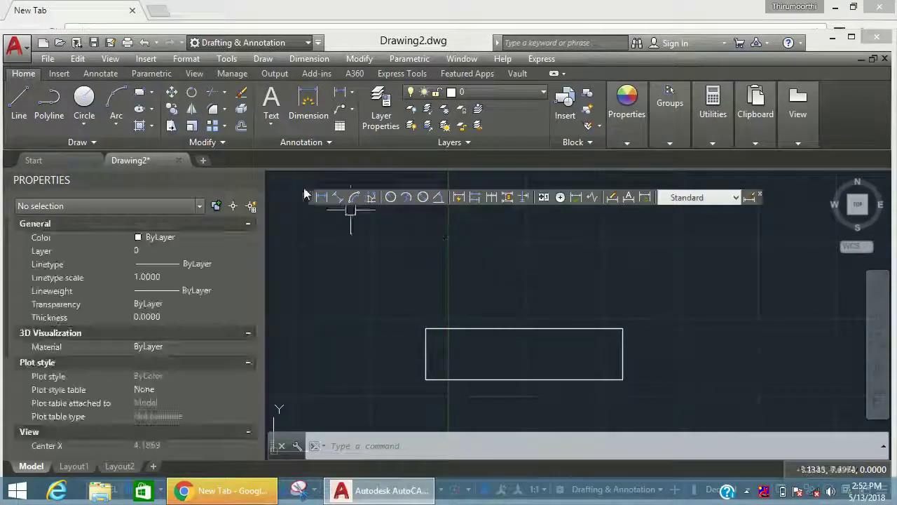
# Add a new 6.3312 linear dimension across the top edge, placed above the rectangle.
pyautogui.click(322, 196)
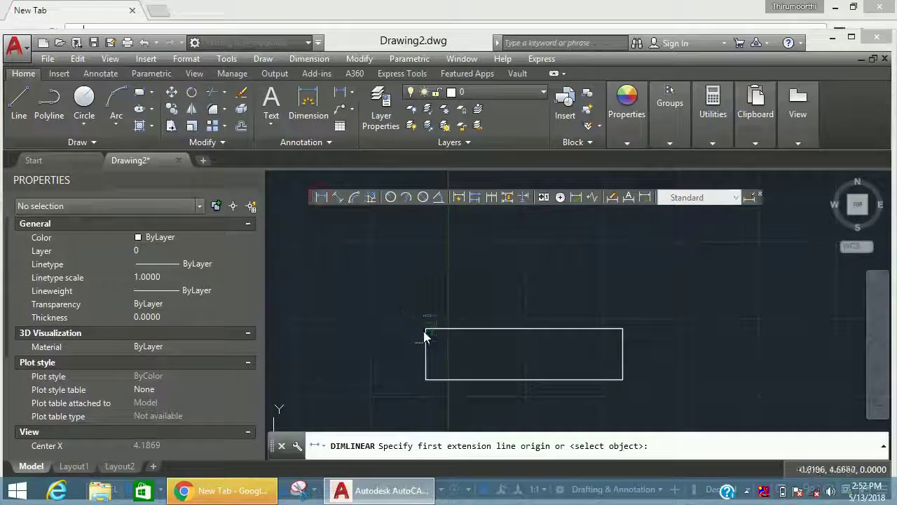
pyautogui.click(627, 329)
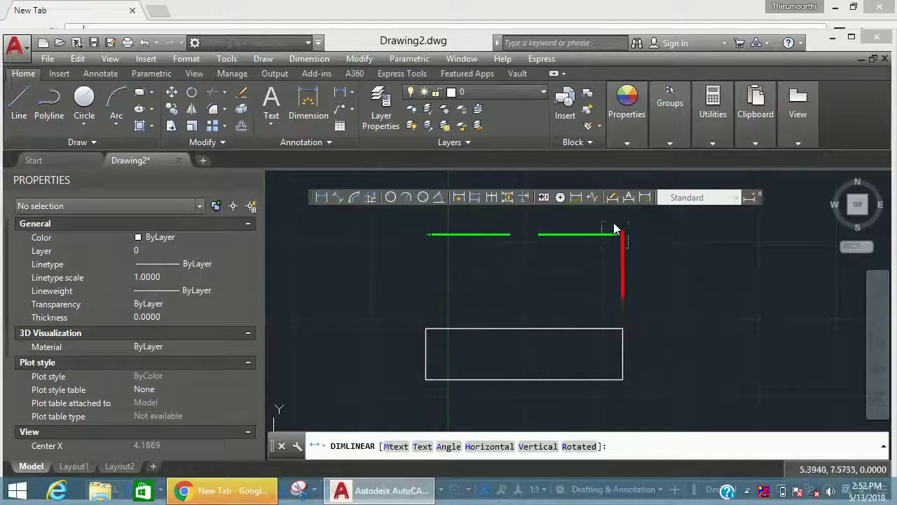
pyautogui.moveTo(615, 261); pyautogui.dragTo(555, 286, button='middle')
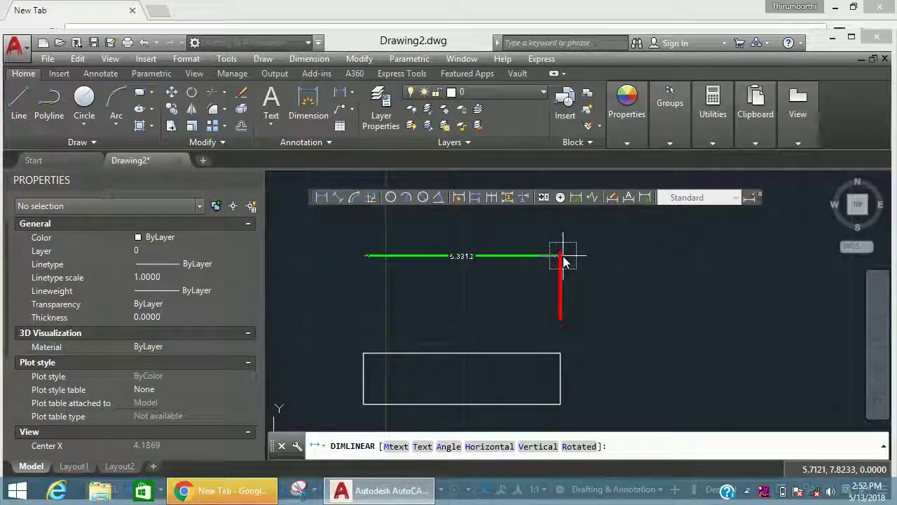
pyautogui.click(564, 258)
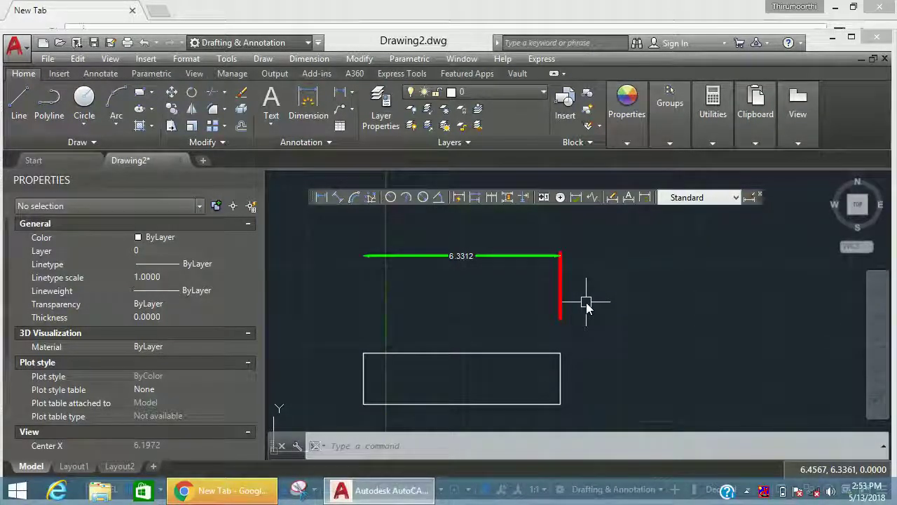
pyautogui.write('DIMFXL')
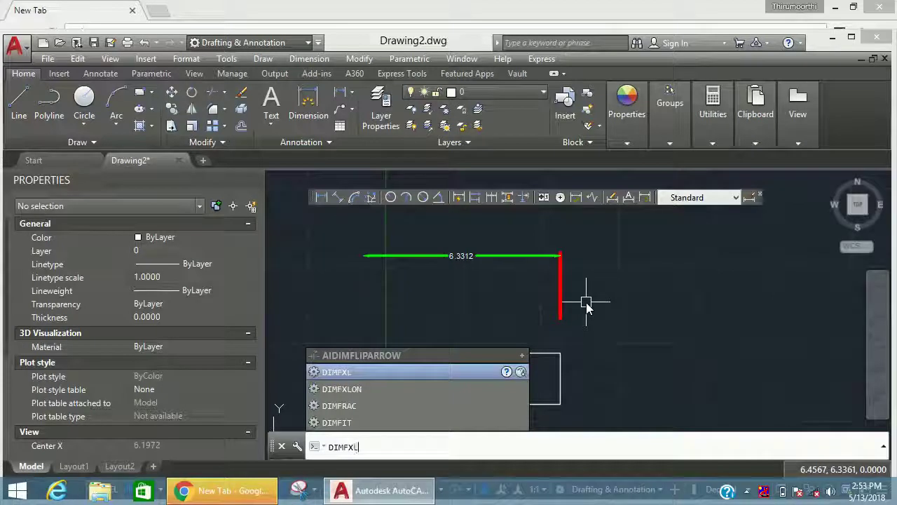
# Set the fixed extension-line length variable DIMFXL to 02.
pyautogui.press('Return')
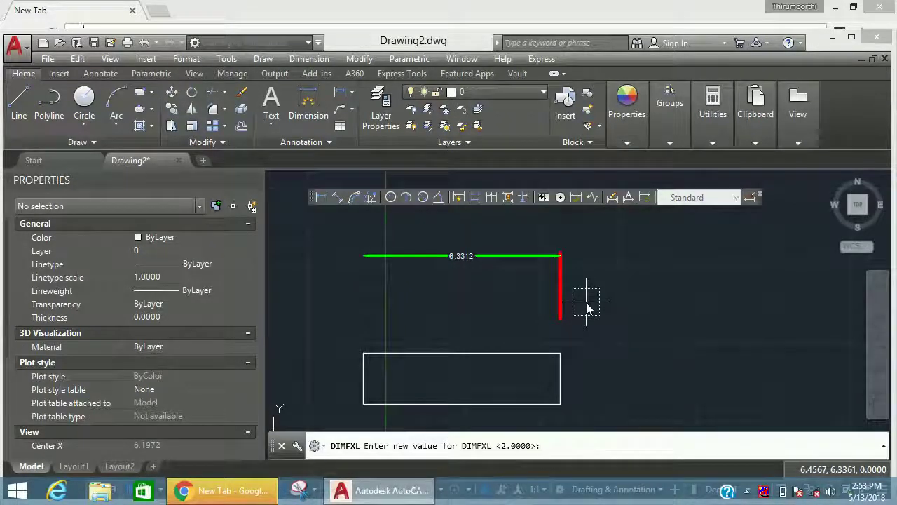
pyautogui.write('0')
pyautogui.write('2')
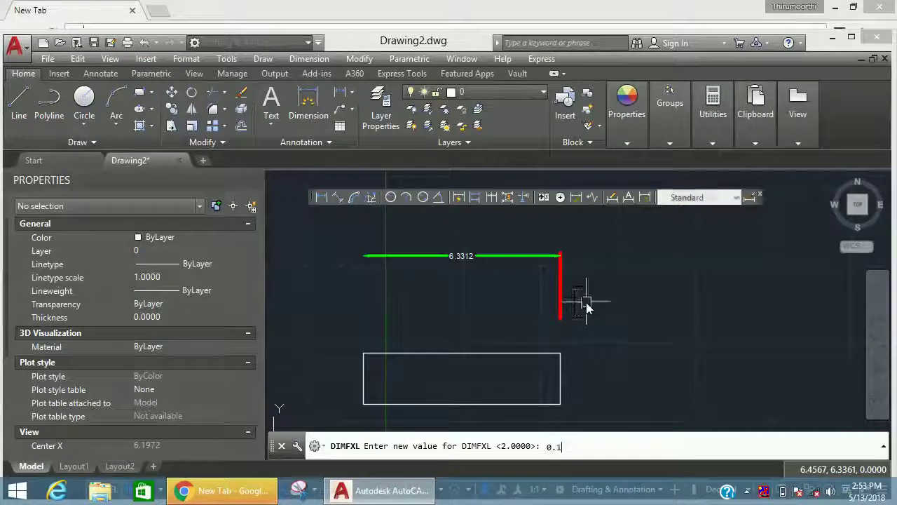
pyautogui.press('Return')
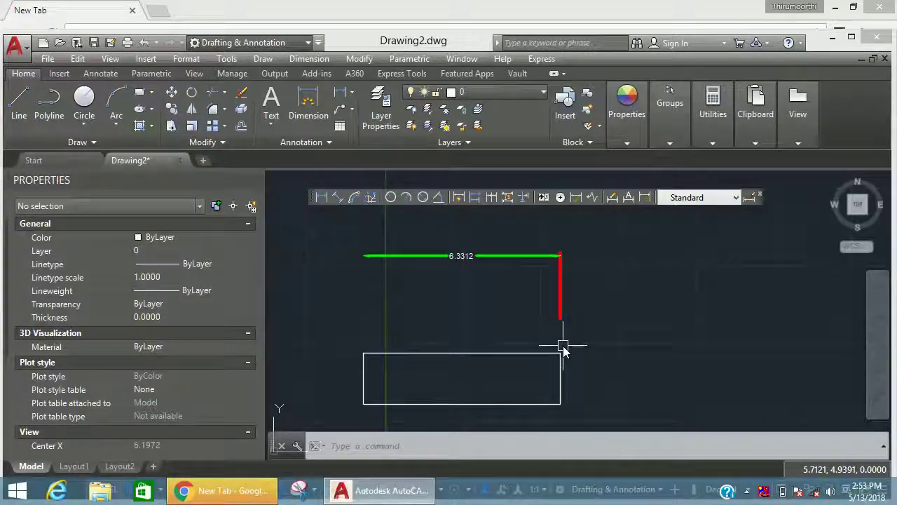
# Dimension the rectangle's right side with a vertical 1.6581 dimension placed to the right.
pyautogui.write('dli')
pyautogui.press('Return')
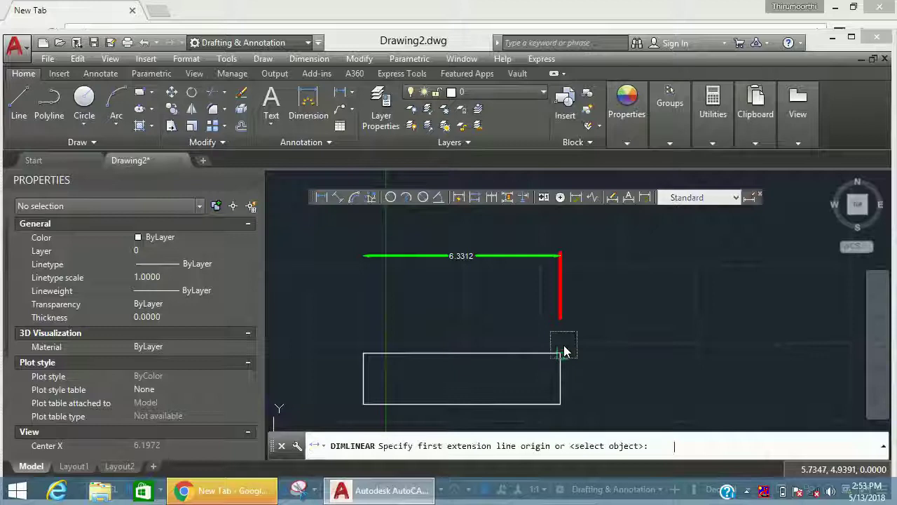
pyautogui.click(563, 363)
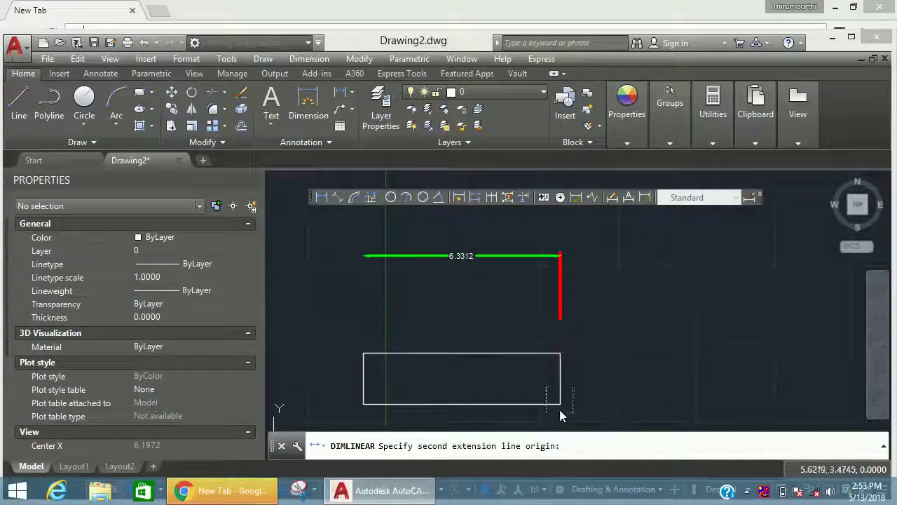
pyautogui.click(561, 404)
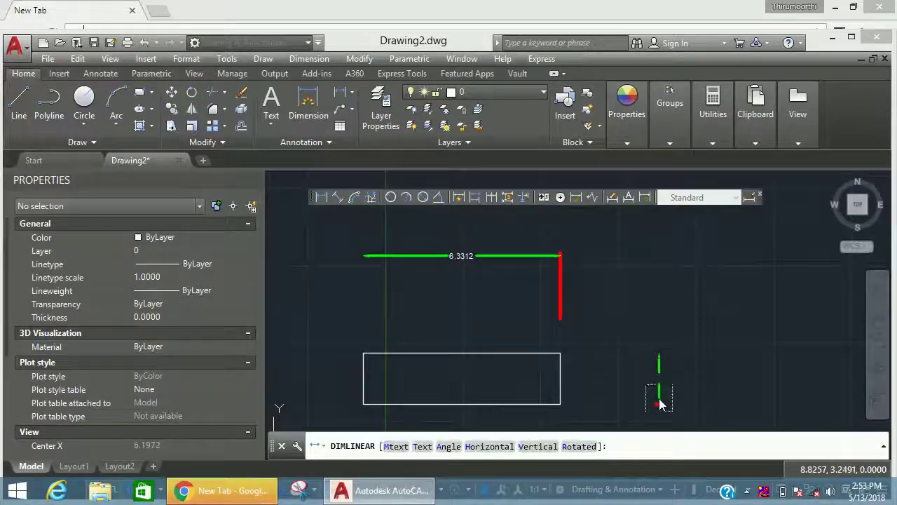
pyautogui.click(659, 419)
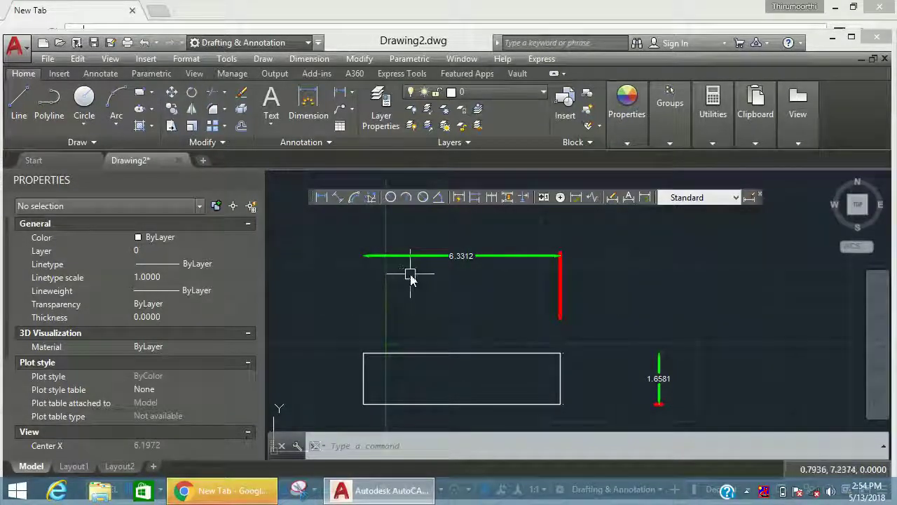
pyautogui.click(397, 254)
# In Properties, turn Dim line 1 off for the 6.3312 dimension, keeping Dim line 2 on.
pyautogui.click(397, 254)
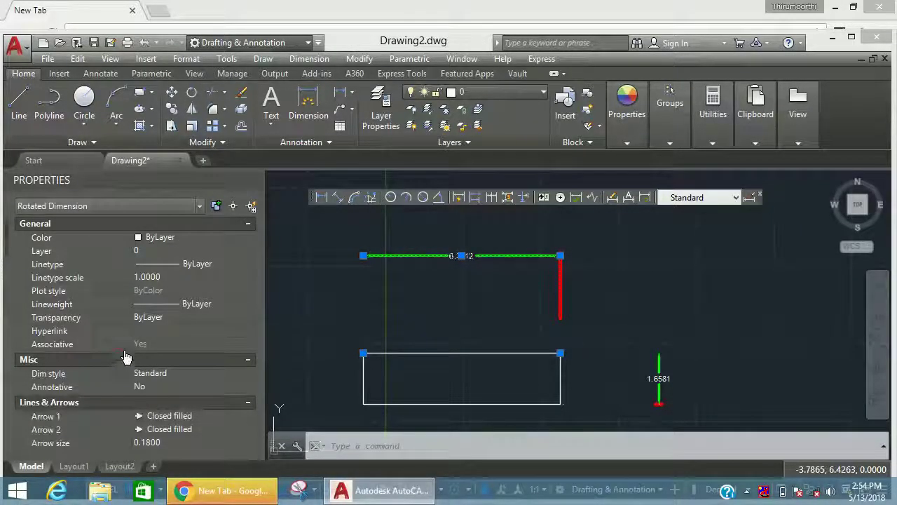
pyautogui.scroll(-4, 112, 363)
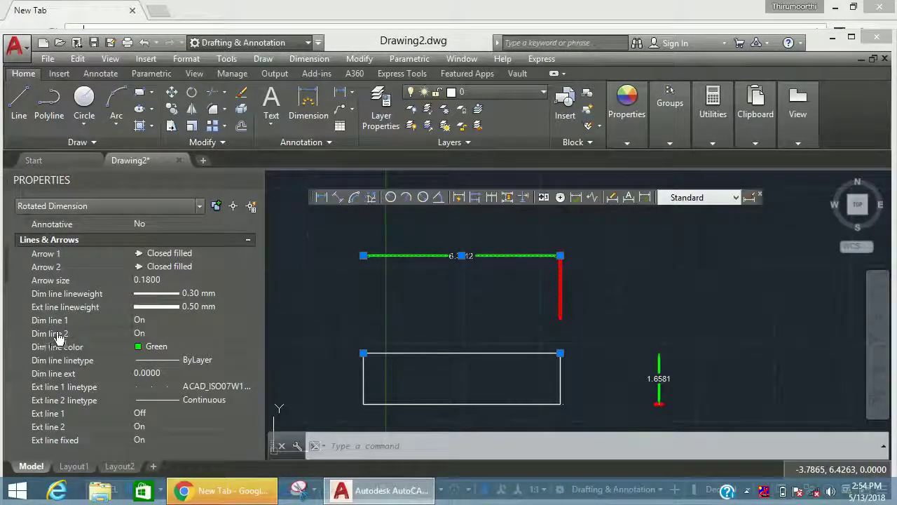
pyautogui.click(157, 320)
pyautogui.click(157, 320)
pyautogui.click(154, 331)
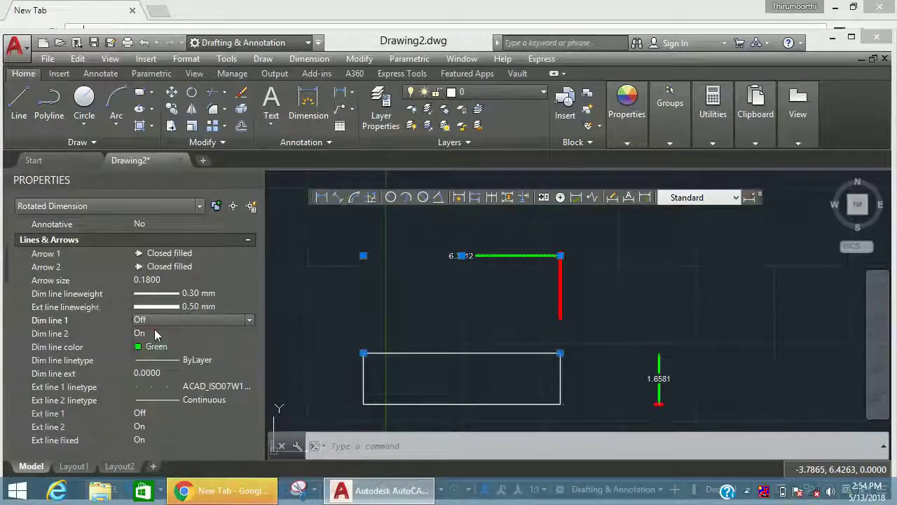
pyautogui.click(154, 333)
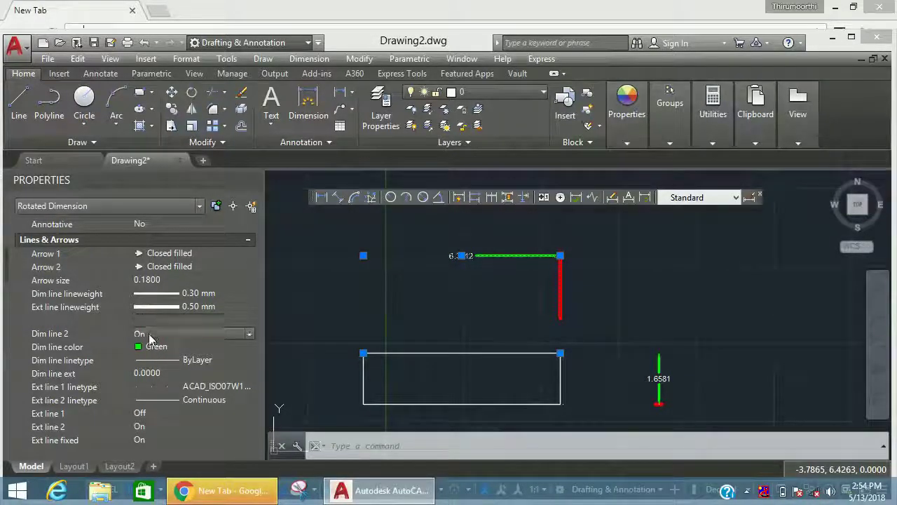
pyautogui.click(152, 334)
pyautogui.click(149, 345)
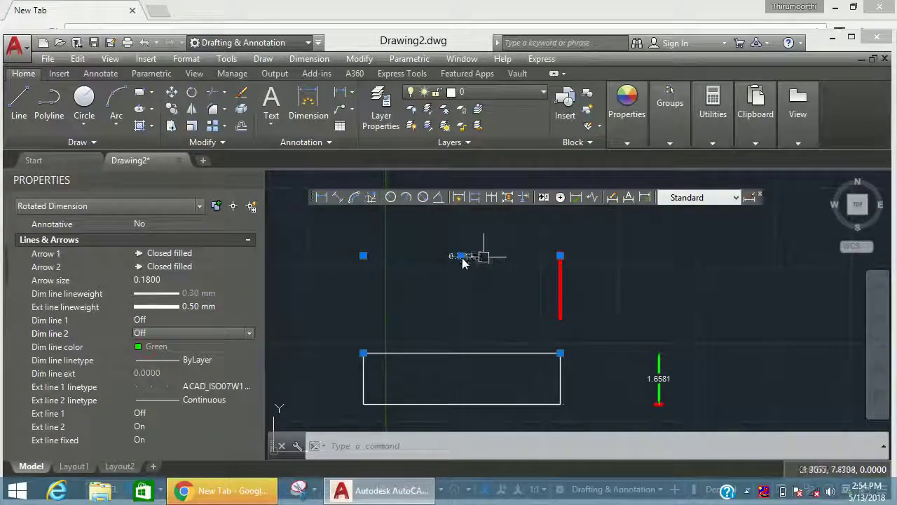
pyautogui.click(158, 331)
pyautogui.click(151, 358)
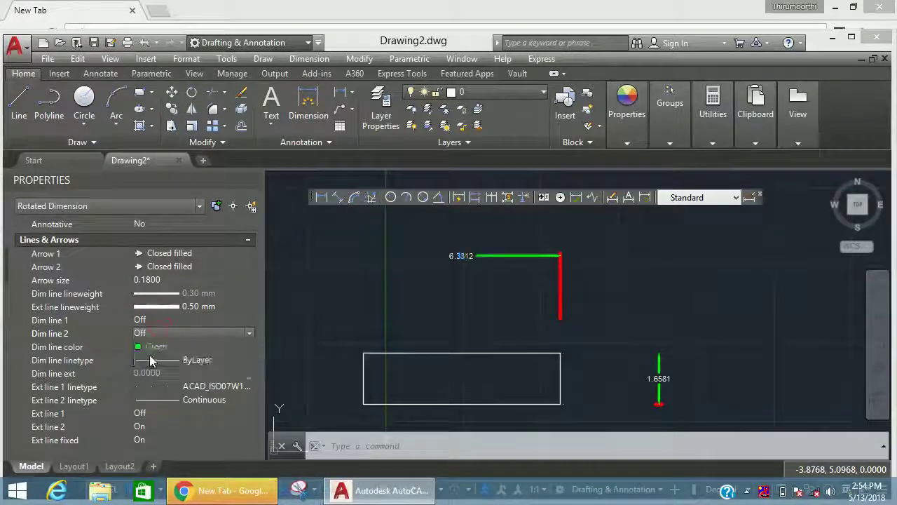
# Set the 6.3312 dimension's line colour to White and deselect it.
pyautogui.click(154, 348)
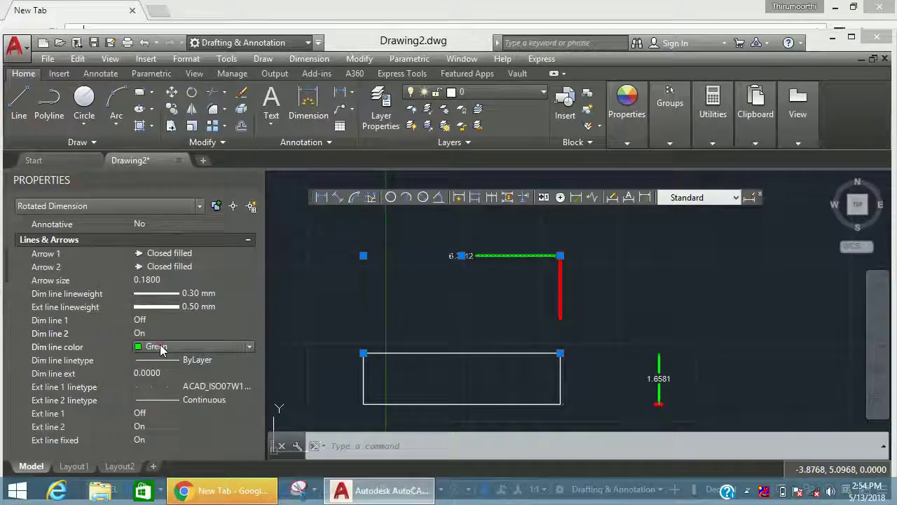
pyautogui.click(157, 358)
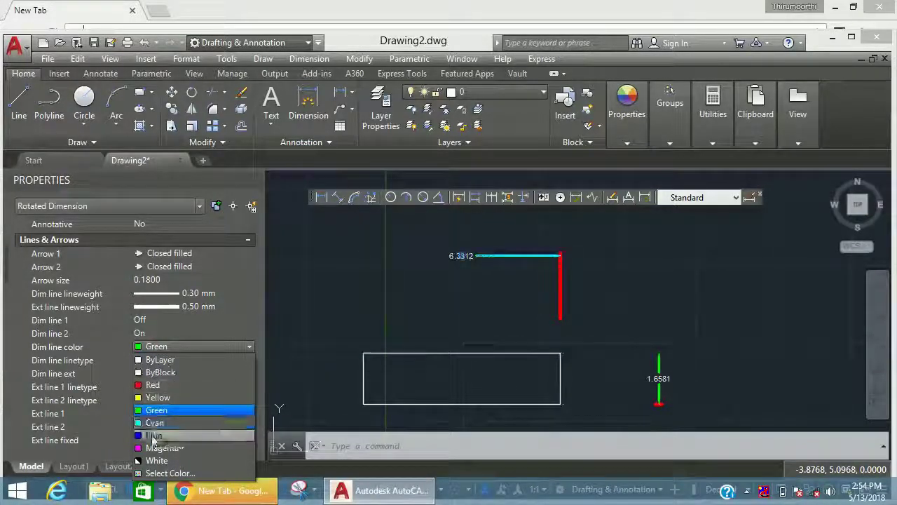
pyautogui.click(157, 461)
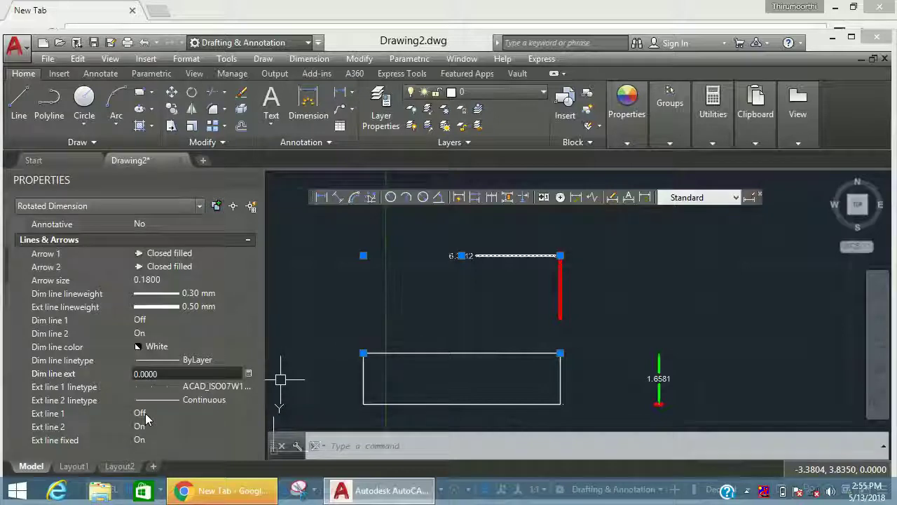
pyautogui.scroll(-3, 39, 369)
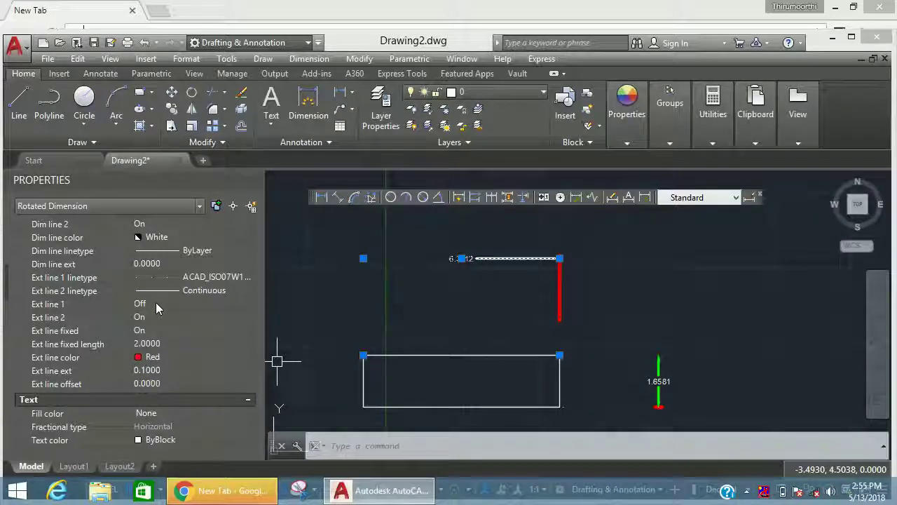
pyautogui.press('Escape')
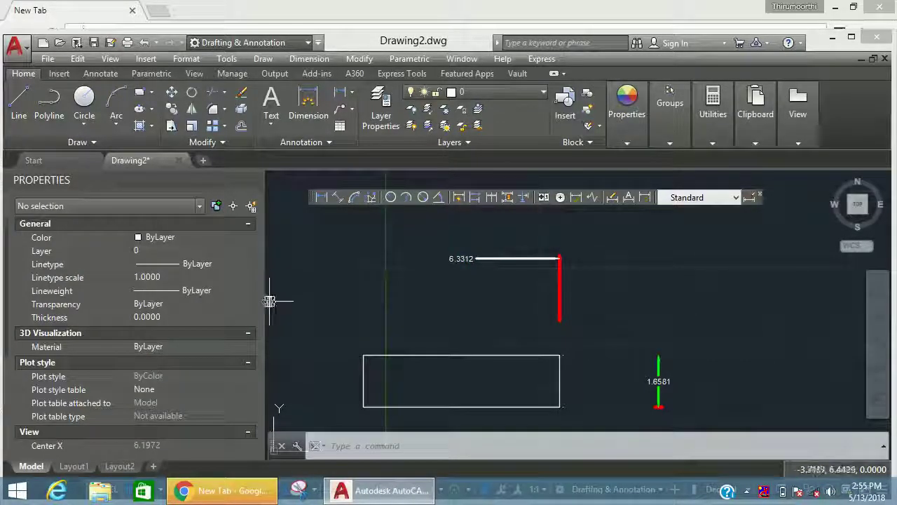
# Delete the <style overrides> in the Dimension Style Manager.
pyautogui.write('d')
pyautogui.press('Return')
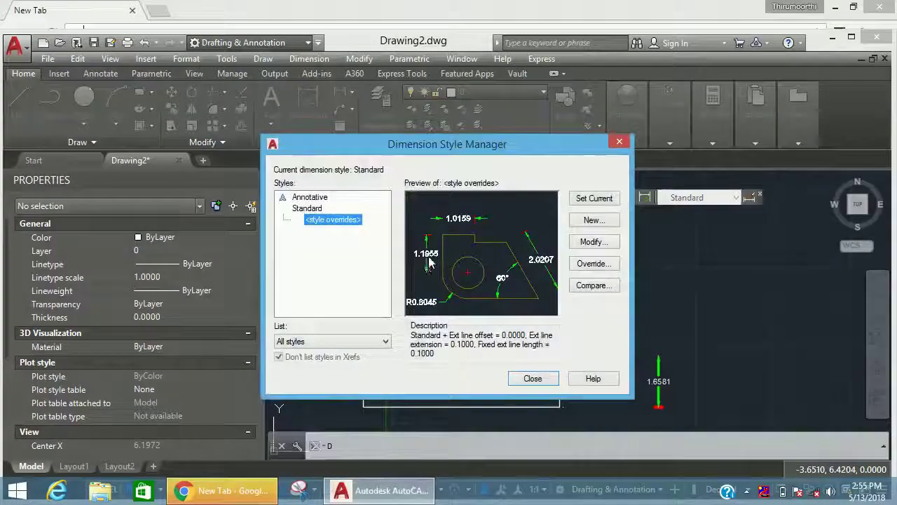
pyautogui.press('Delete')
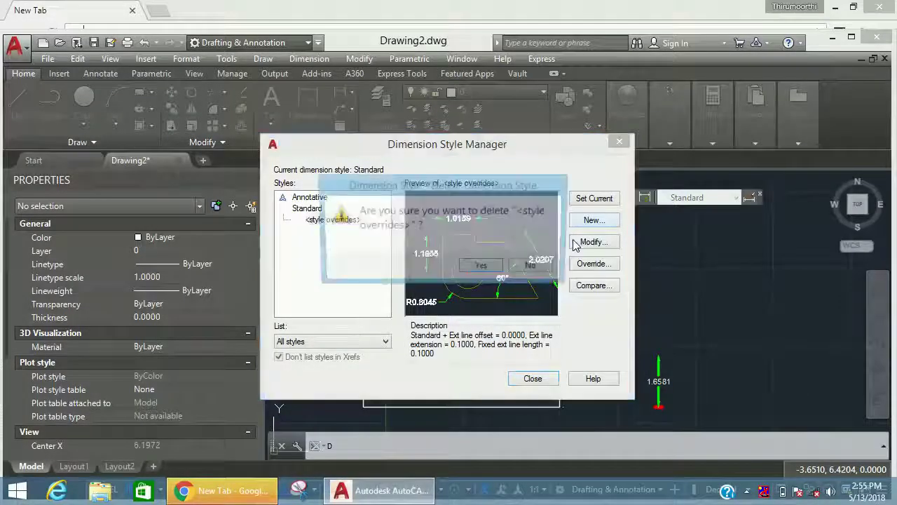
pyautogui.click(484, 266)
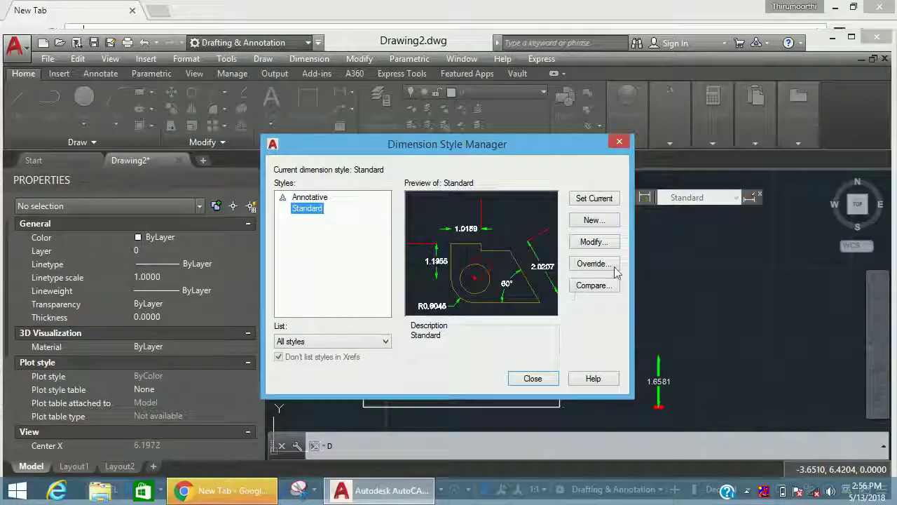
# Set Standard's dimension line colour and lineweight to ByLayer.
pyautogui.click(593, 242)
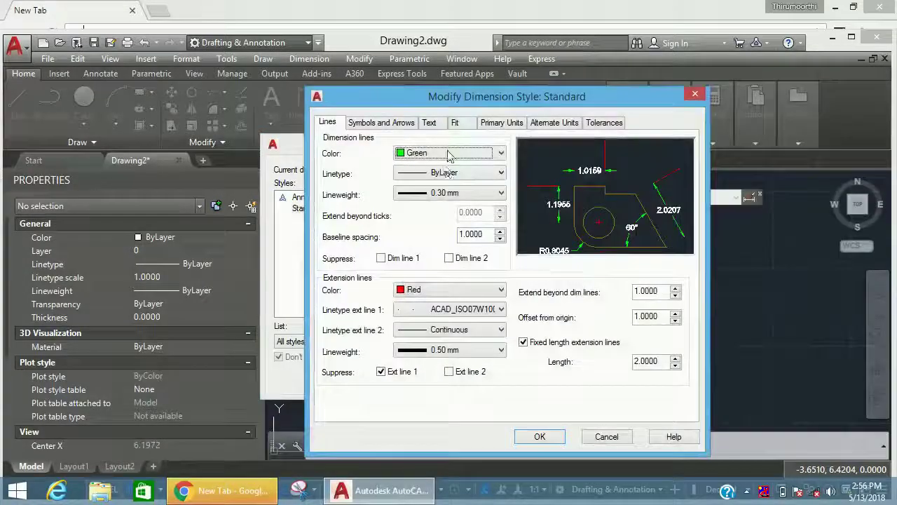
pyautogui.click(449, 153)
pyautogui.click(436, 164)
pyautogui.click(435, 192)
pyautogui.click(441, 204)
# Set extension line colour, both linetypes and lineweight to ByLayer and save the style.
pyautogui.click(449, 289)
pyautogui.click(434, 299)
pyautogui.click(449, 310)
pyautogui.click(442, 323)
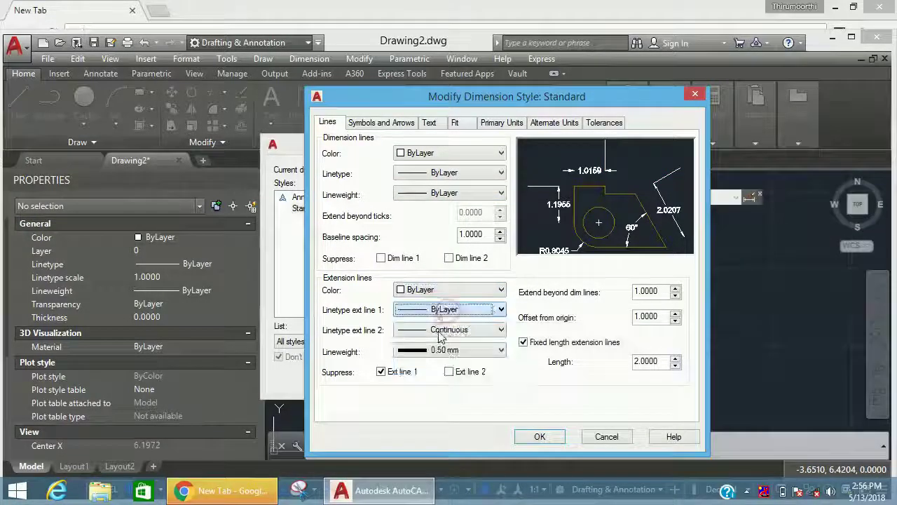
pyautogui.click(446, 330)
pyautogui.click(441, 341)
pyautogui.click(434, 352)
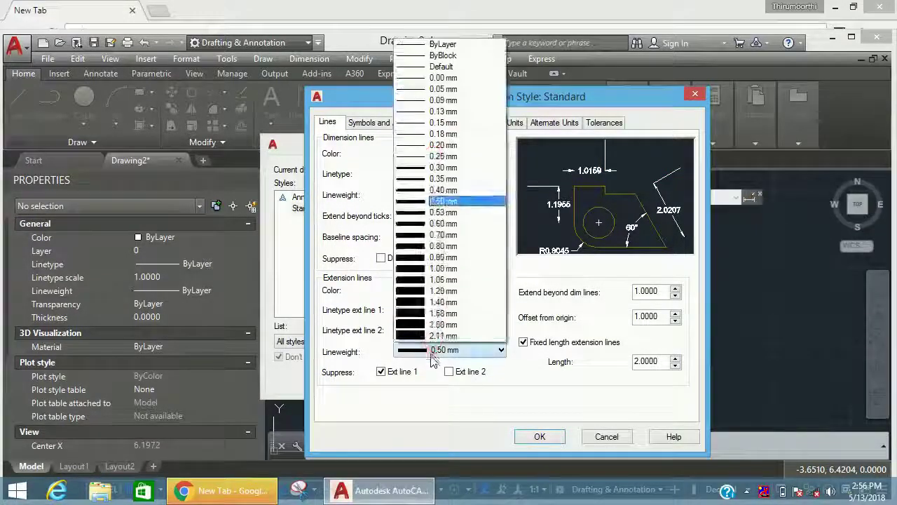
pyautogui.click(457, 39)
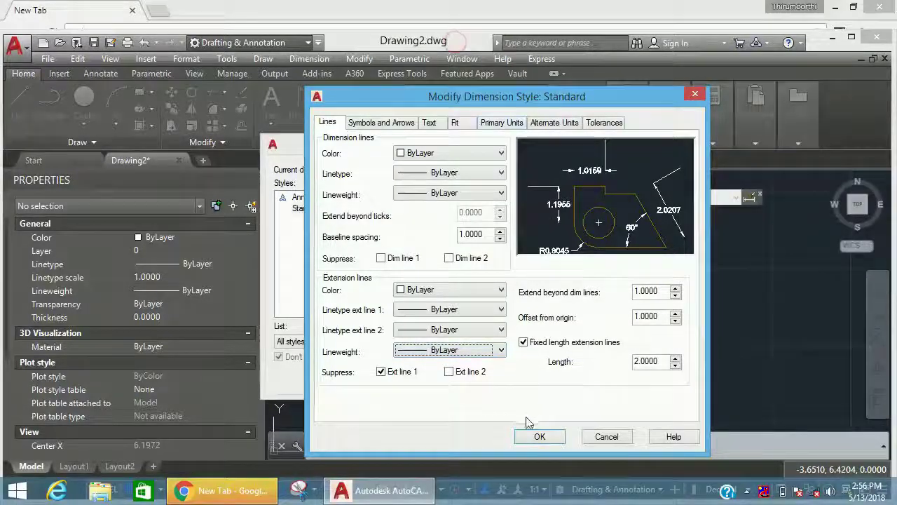
pyautogui.click(534, 435)
pyautogui.click(532, 379)
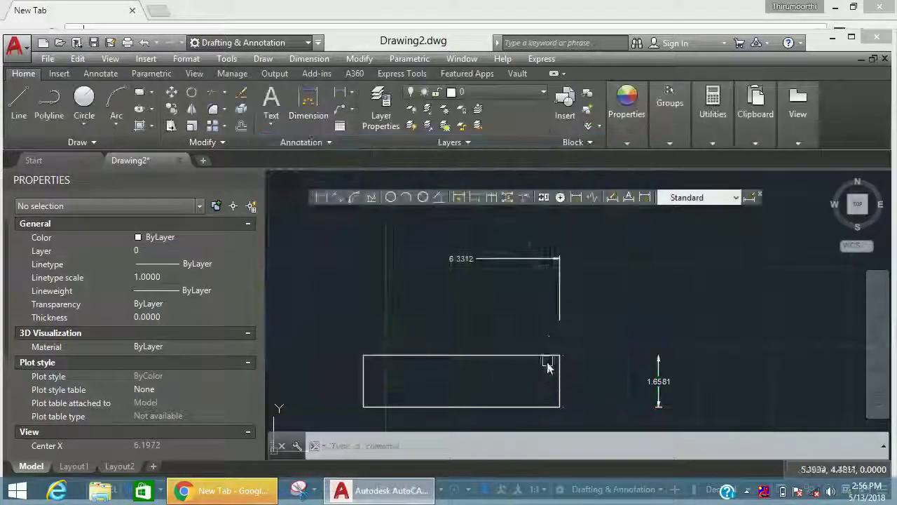
# Erase the 1.6581 and 6.3312 dimensions.
pyautogui.click(698, 400)
pyautogui.click(640, 316)
pyautogui.click(594, 299)
pyautogui.click(501, 240)
pyautogui.press('Delete')
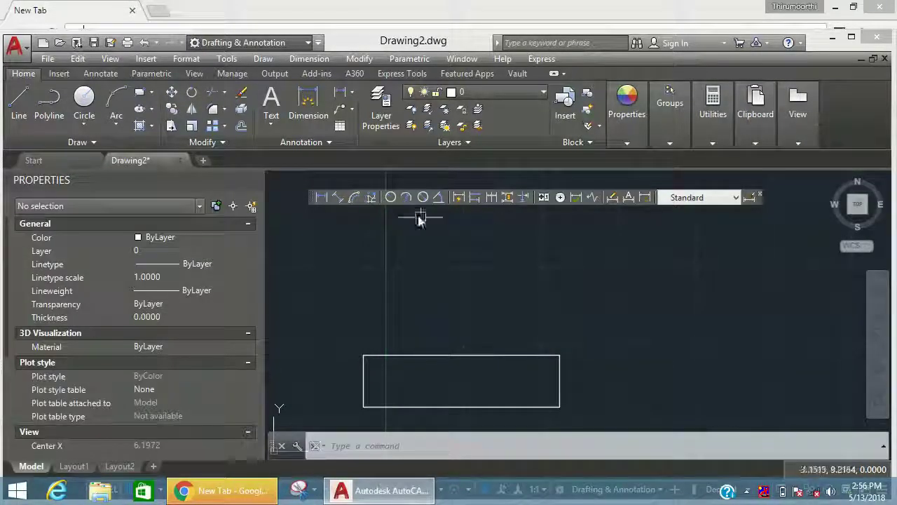
# Draw an 8.4892 linear dimension above the rectangle and open Layer Properties Manager with LA.
pyautogui.click(321, 197)
pyautogui.click(364, 355)
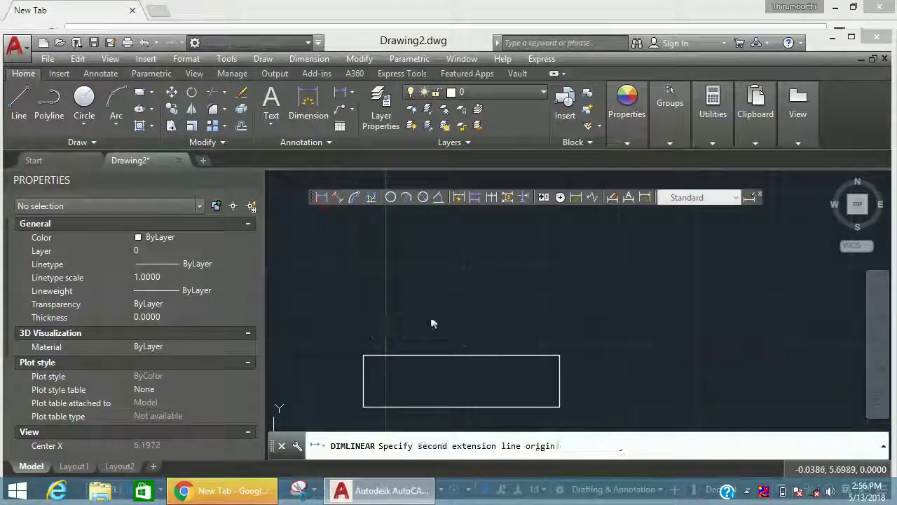
pyautogui.click(649, 312)
pyautogui.click(631, 264)
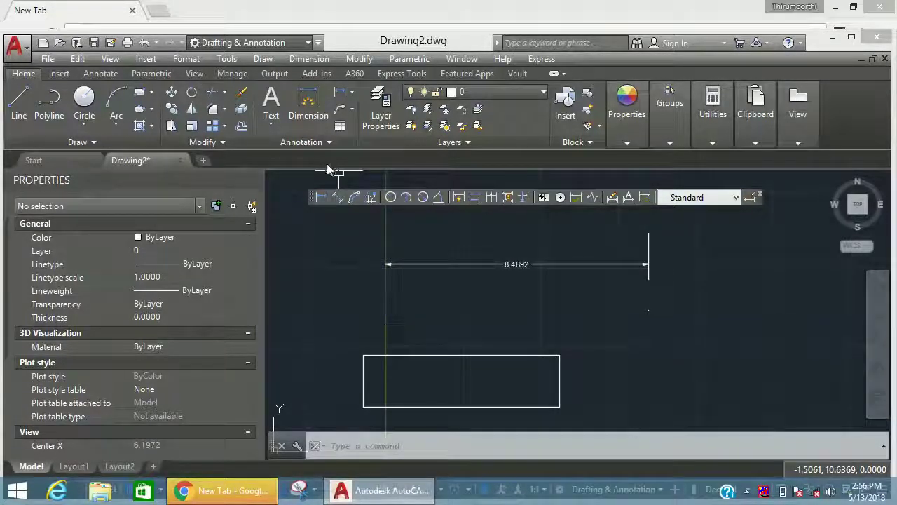
pyautogui.write('la')
pyautogui.press('Return')
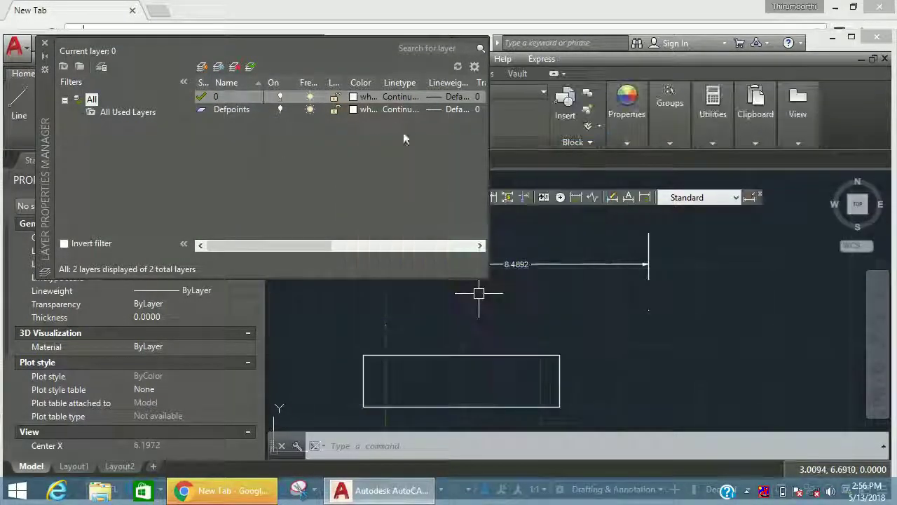
# Change layer 0's colour to green.
pyautogui.click(356, 98)
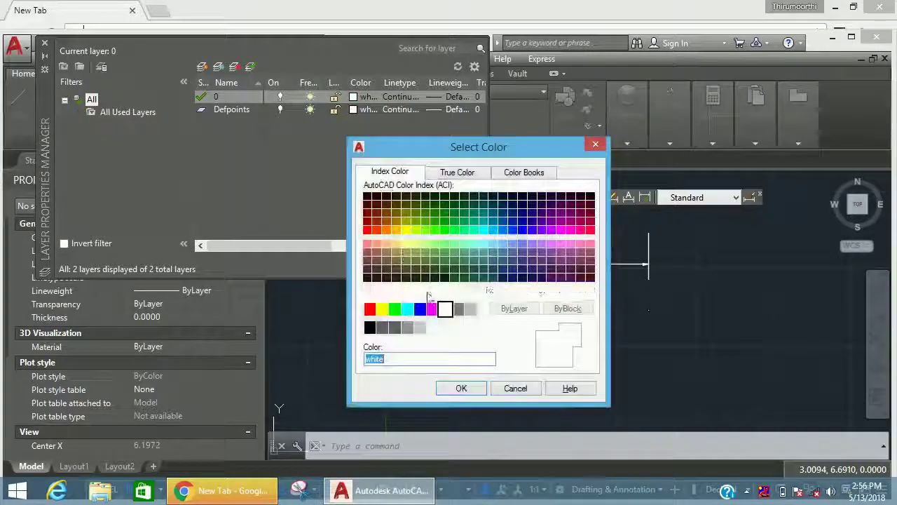
pyautogui.click(395, 311)
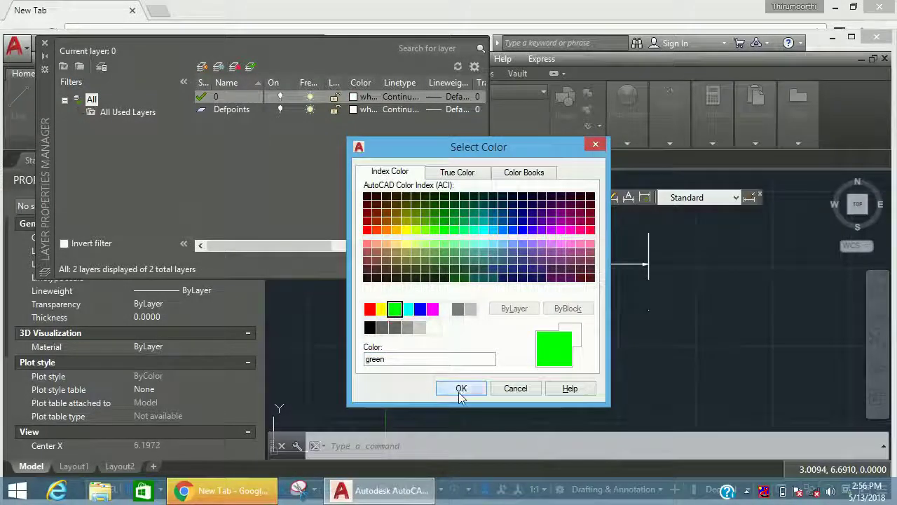
pyautogui.click(461, 390)
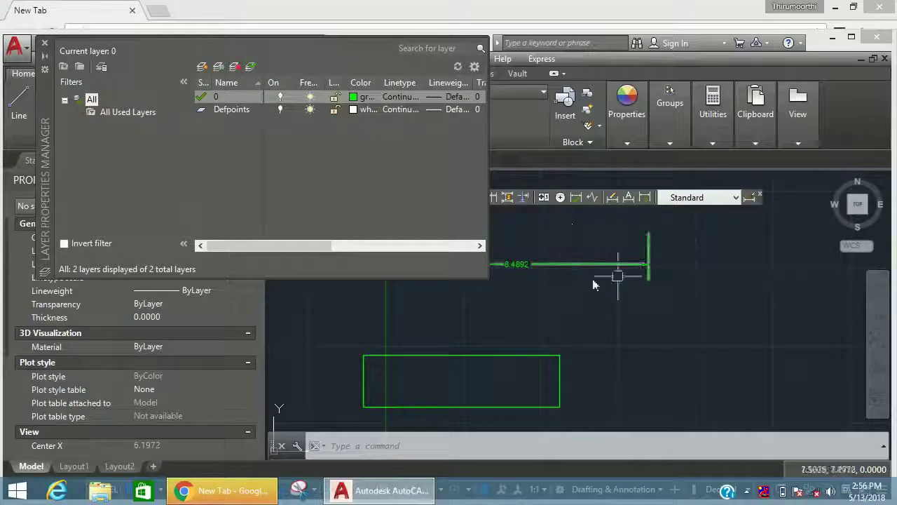